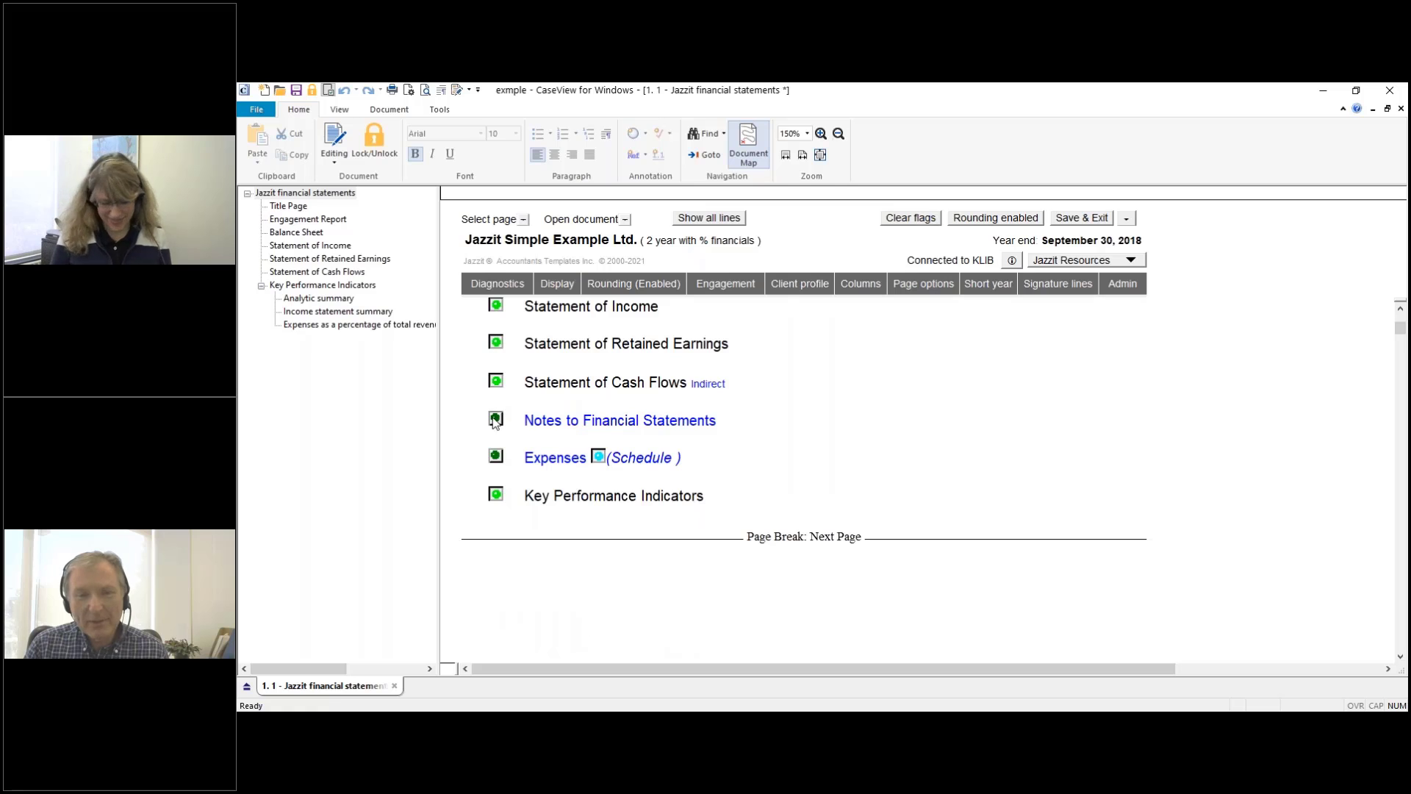
Step: Open the Notes to Financial Statements and add "See Note" to the end of the ASPE sentence under Basis of Presentation
{"action": "double_click", "coordinate": [620, 420]}
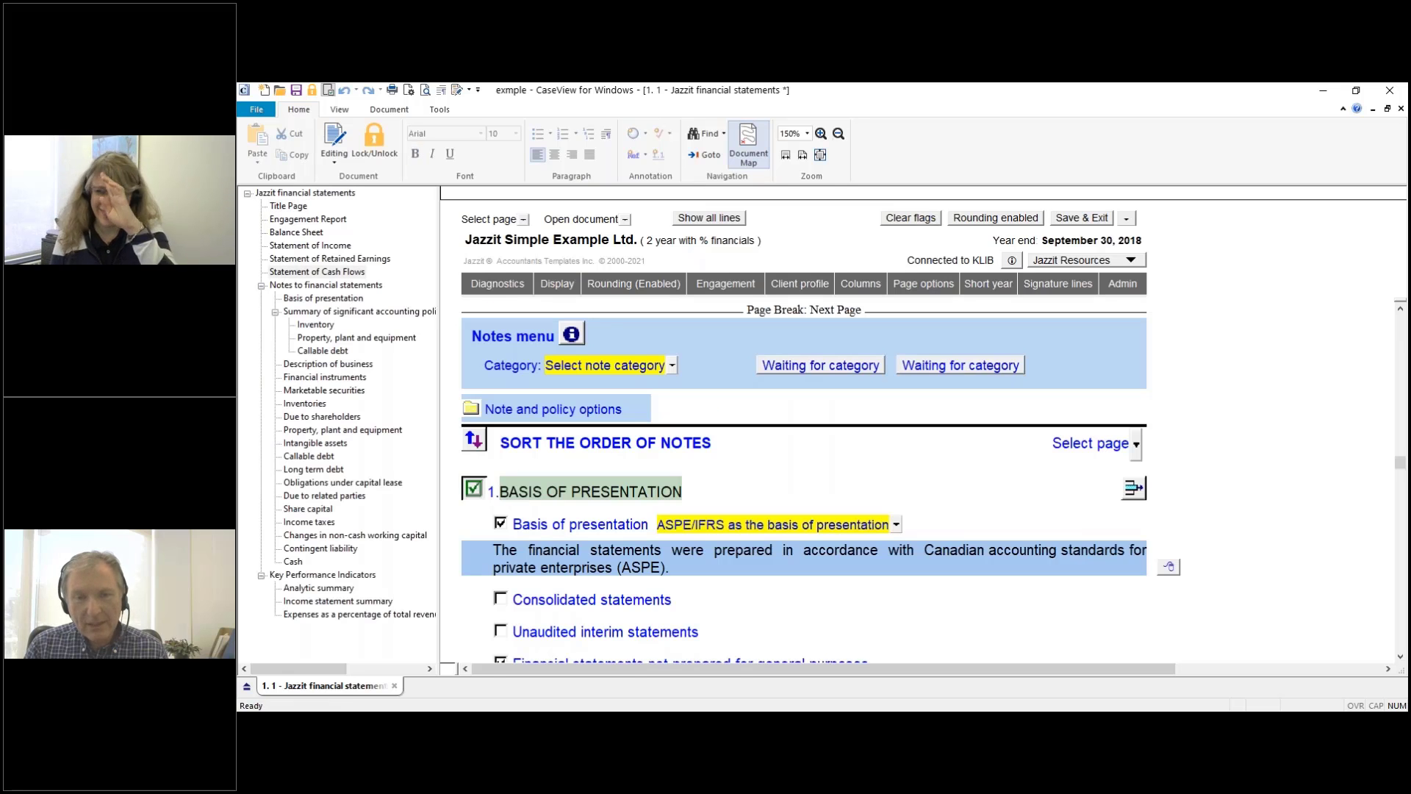
{"action": "left_click", "coordinate": [683, 568]}
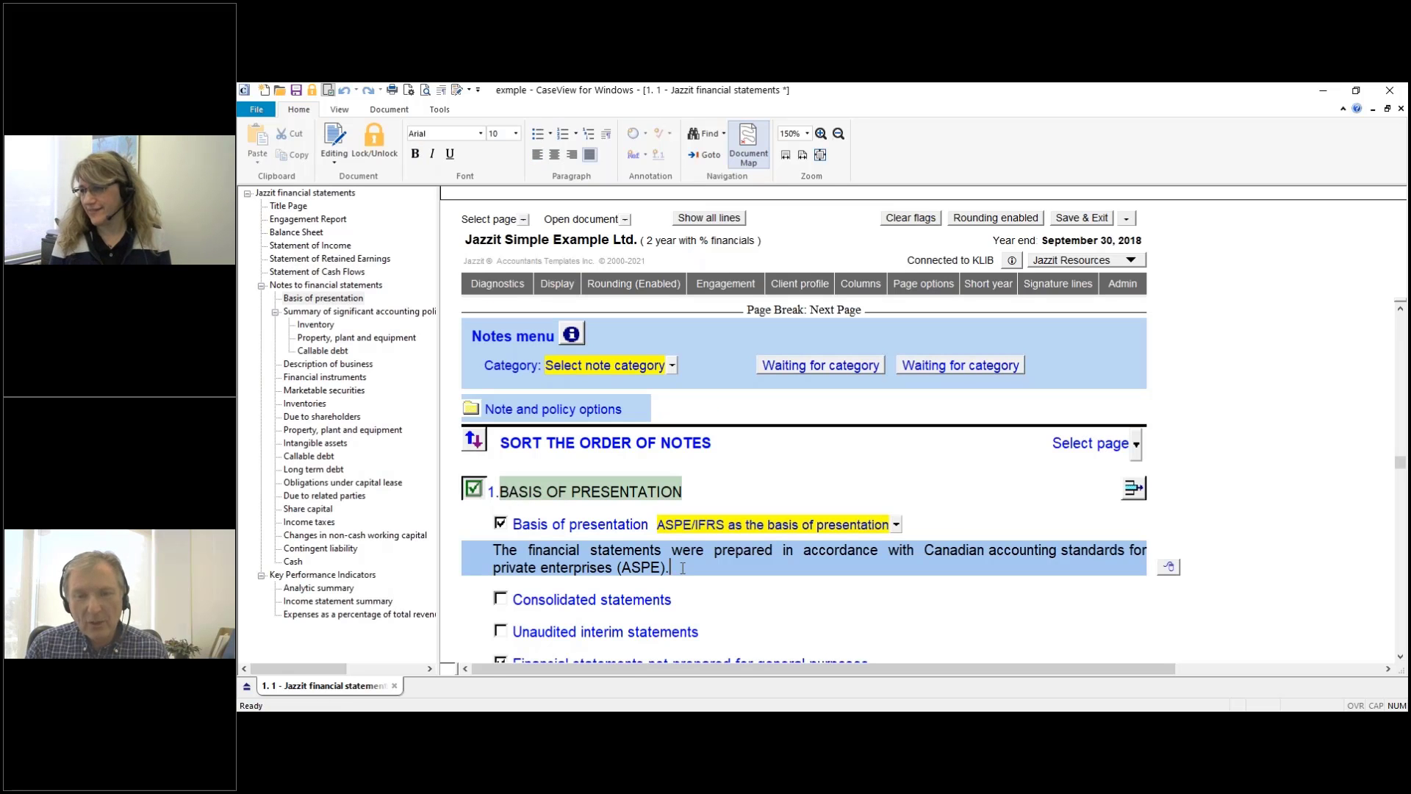
{"action": "type", "text": "See Note"}
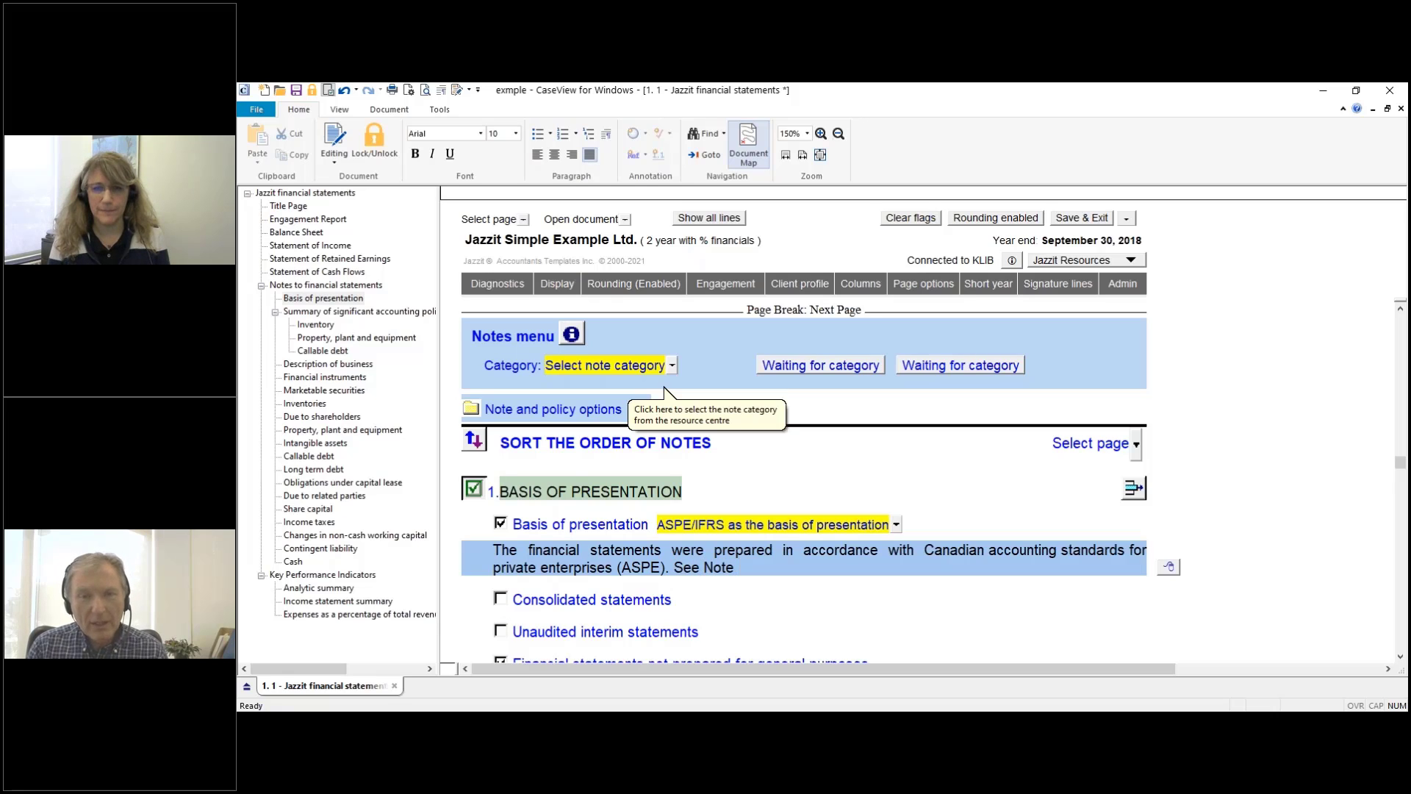
Step: In design mode, insert a note number reference to Cap Stock [14. SHARE CAPITAL] after "See Note", removable and modifiable in form mode
{"action": "left_click", "coordinate": [339, 118]}
{"action": "left_click", "coordinate": [272, 160]}
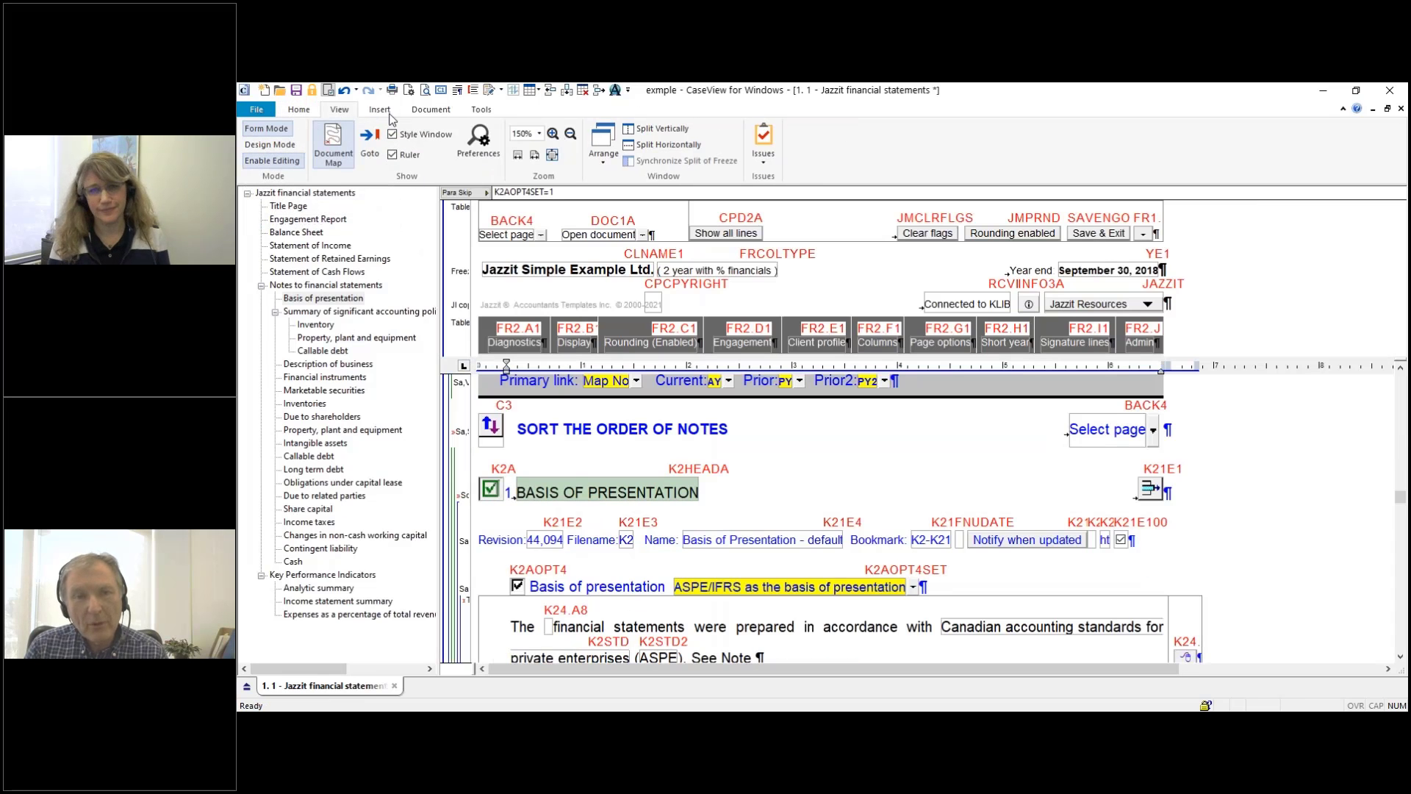
{"action": "left_click", "coordinate": [380, 113]}
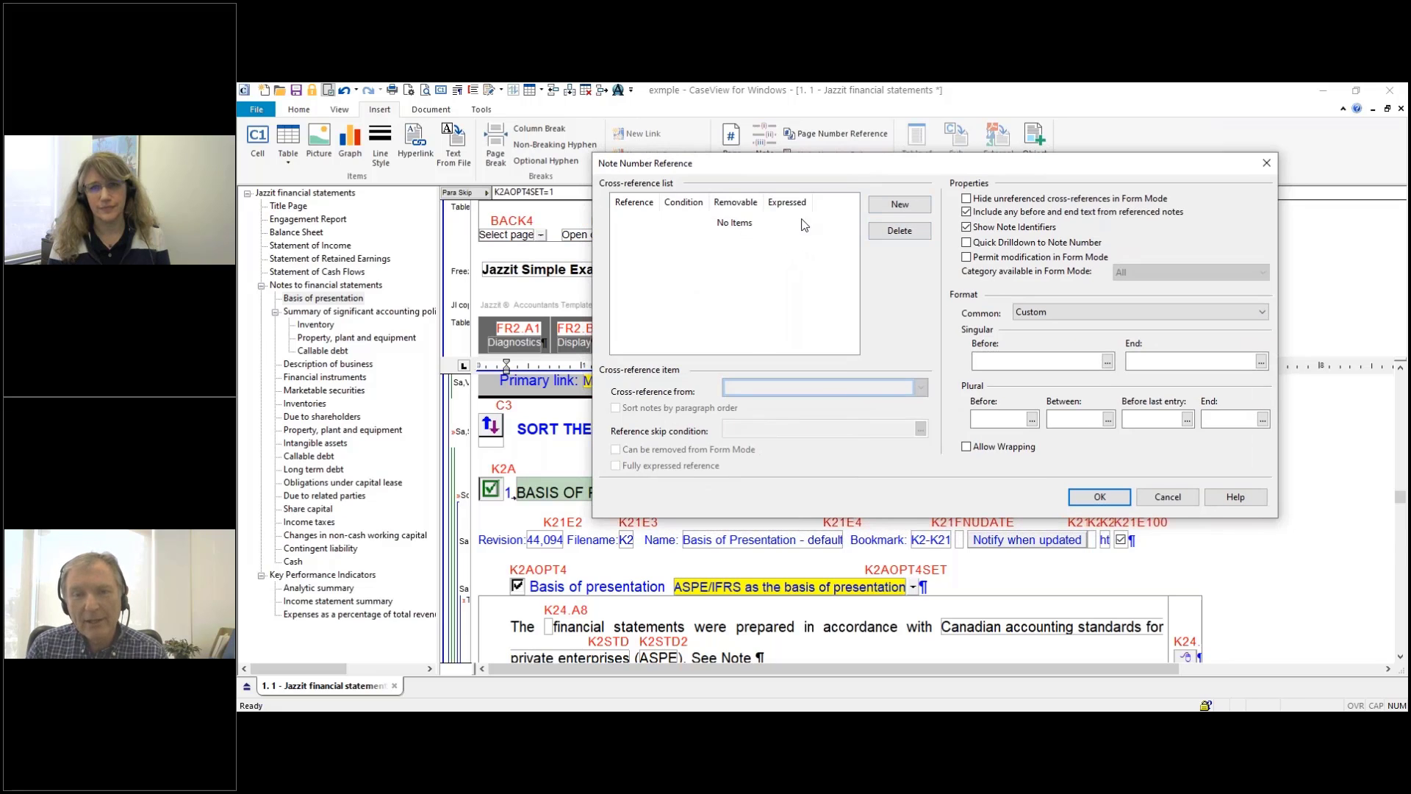
{"action": "left_click", "coordinate": [879, 205]}
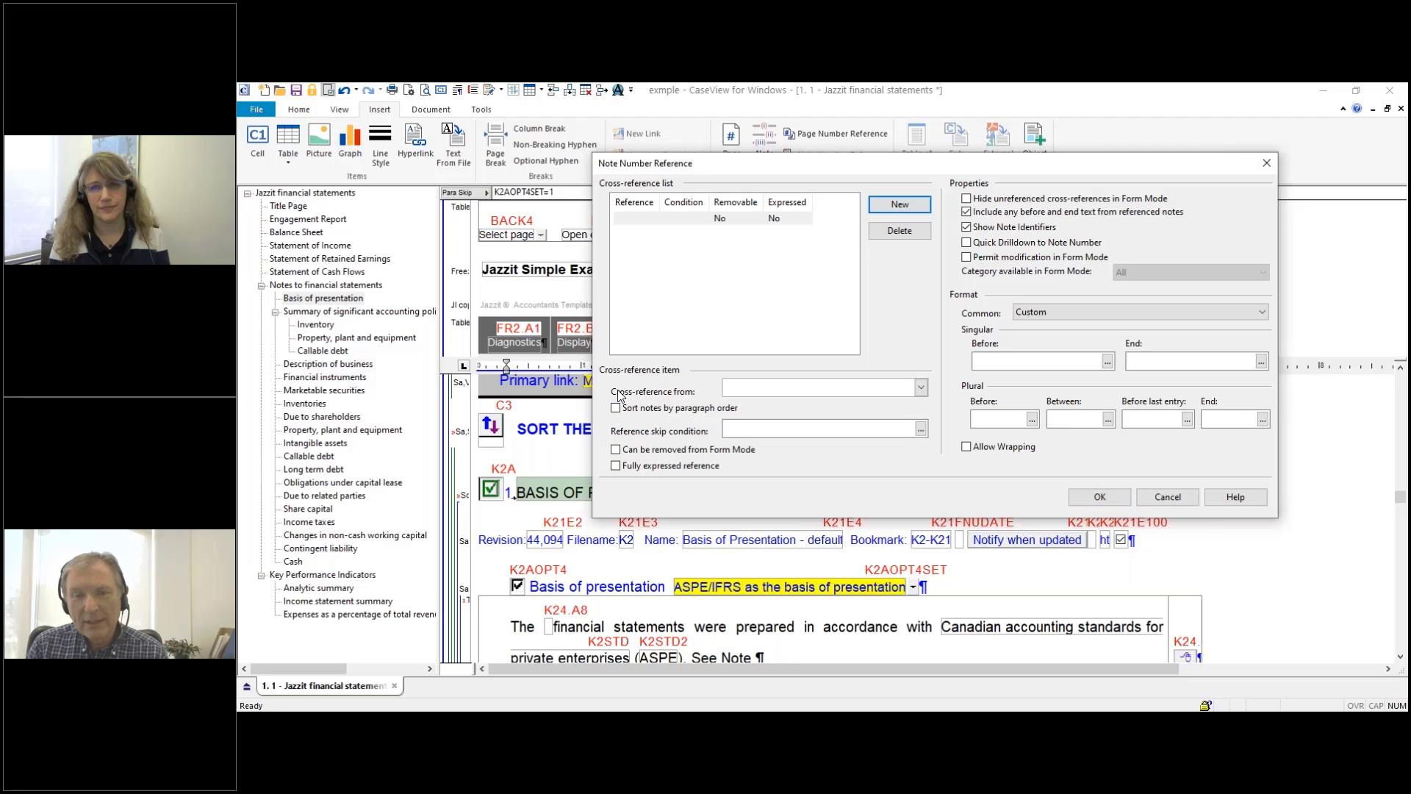
{"action": "left_click", "coordinate": [921, 388]}
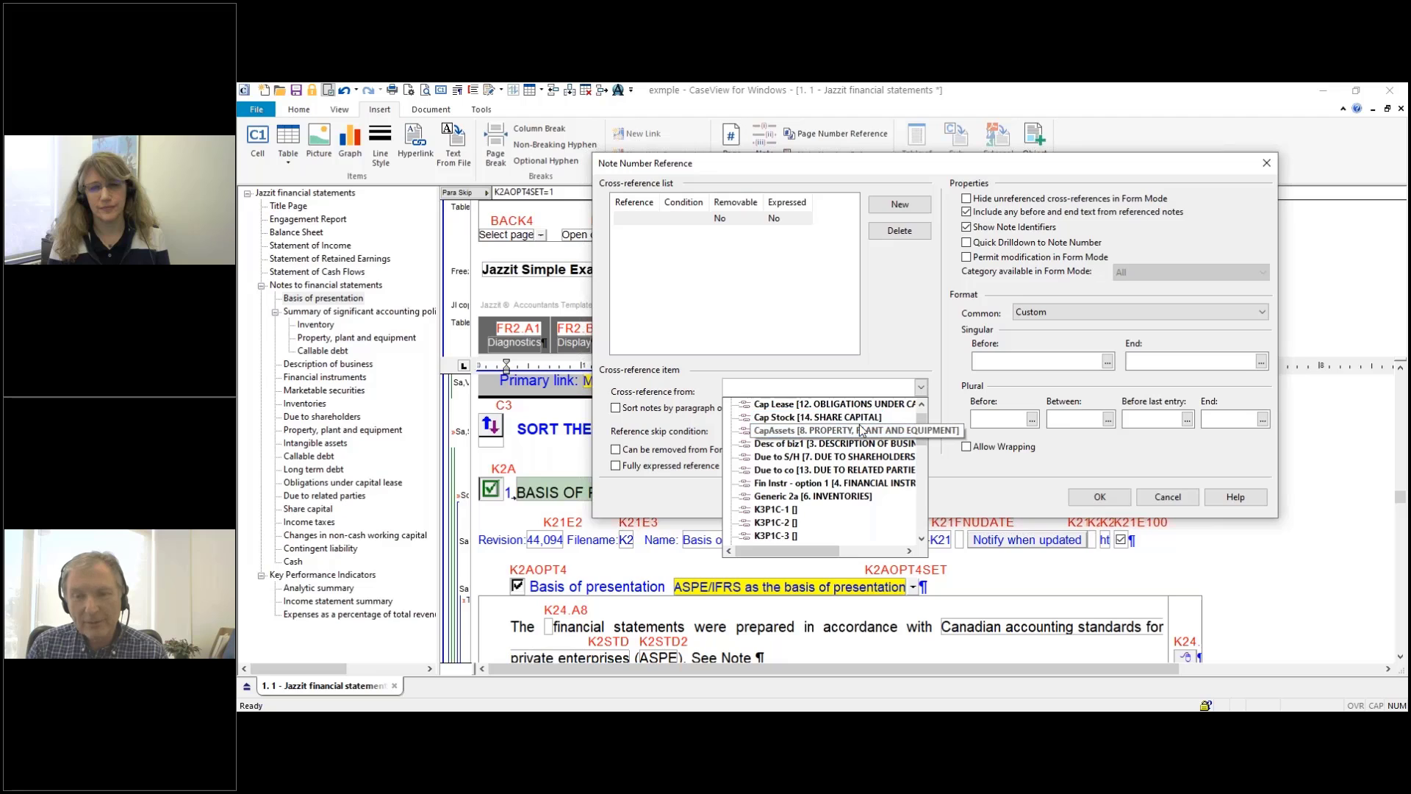
{"action": "left_click", "coordinate": [818, 419]}
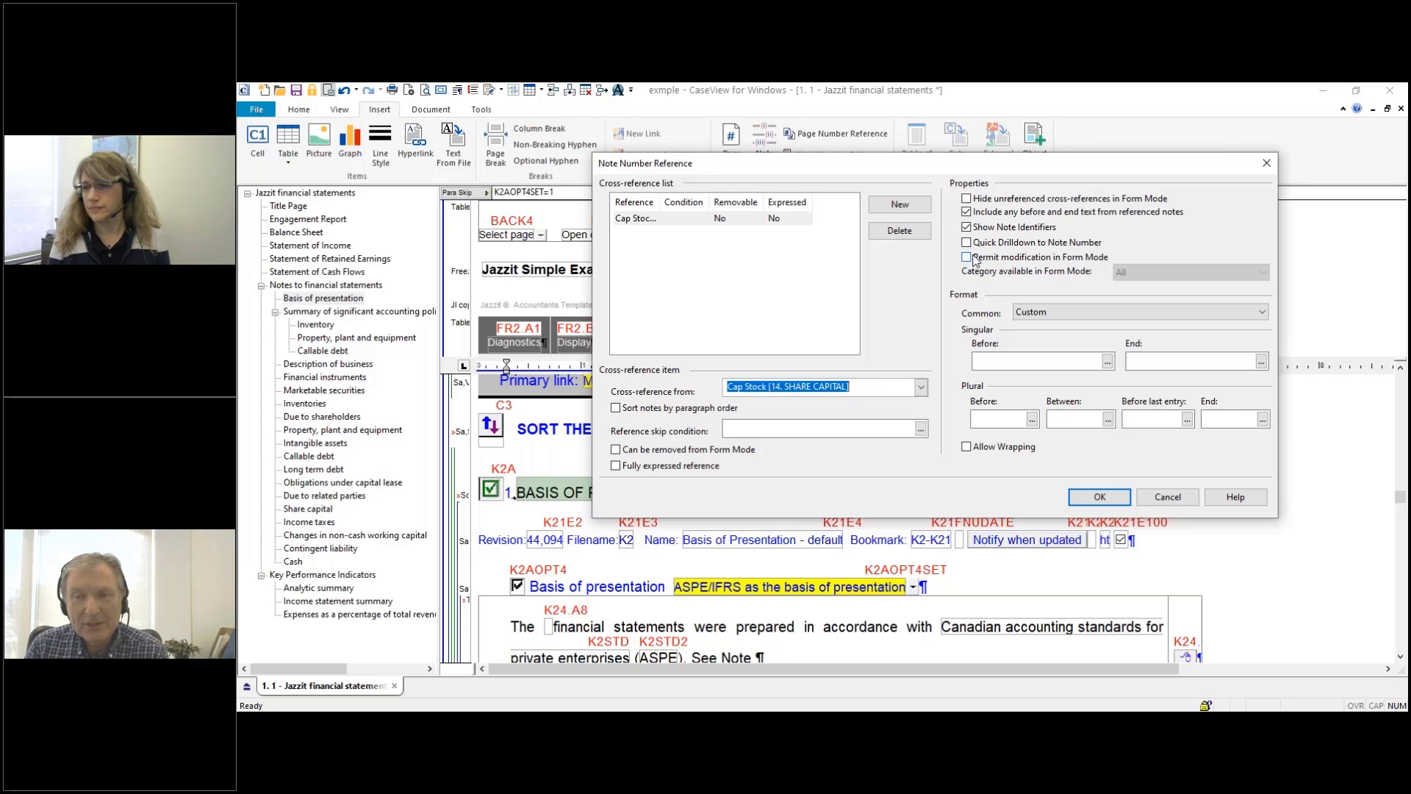
{"action": "left_click", "coordinate": [621, 450]}
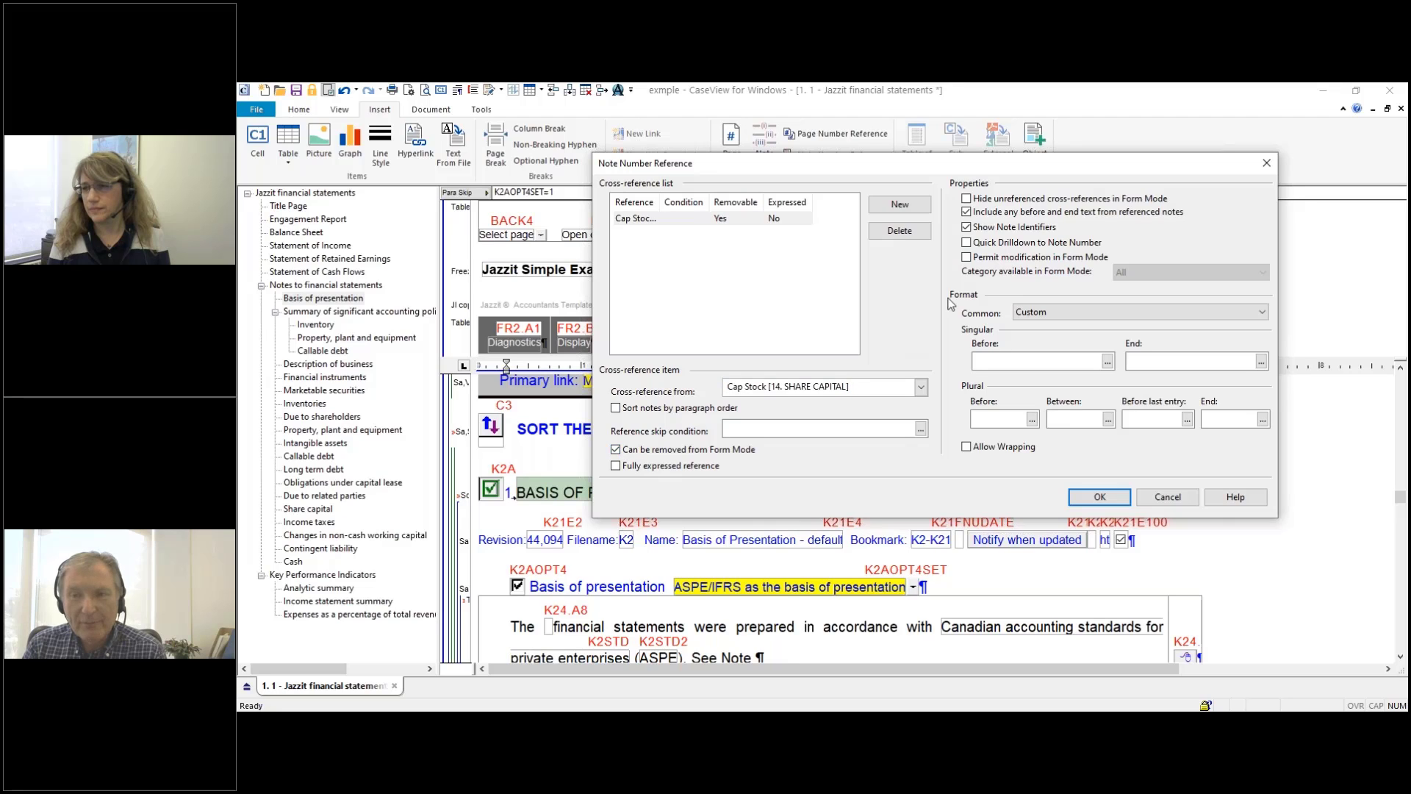
{"action": "left_click", "coordinate": [966, 258]}
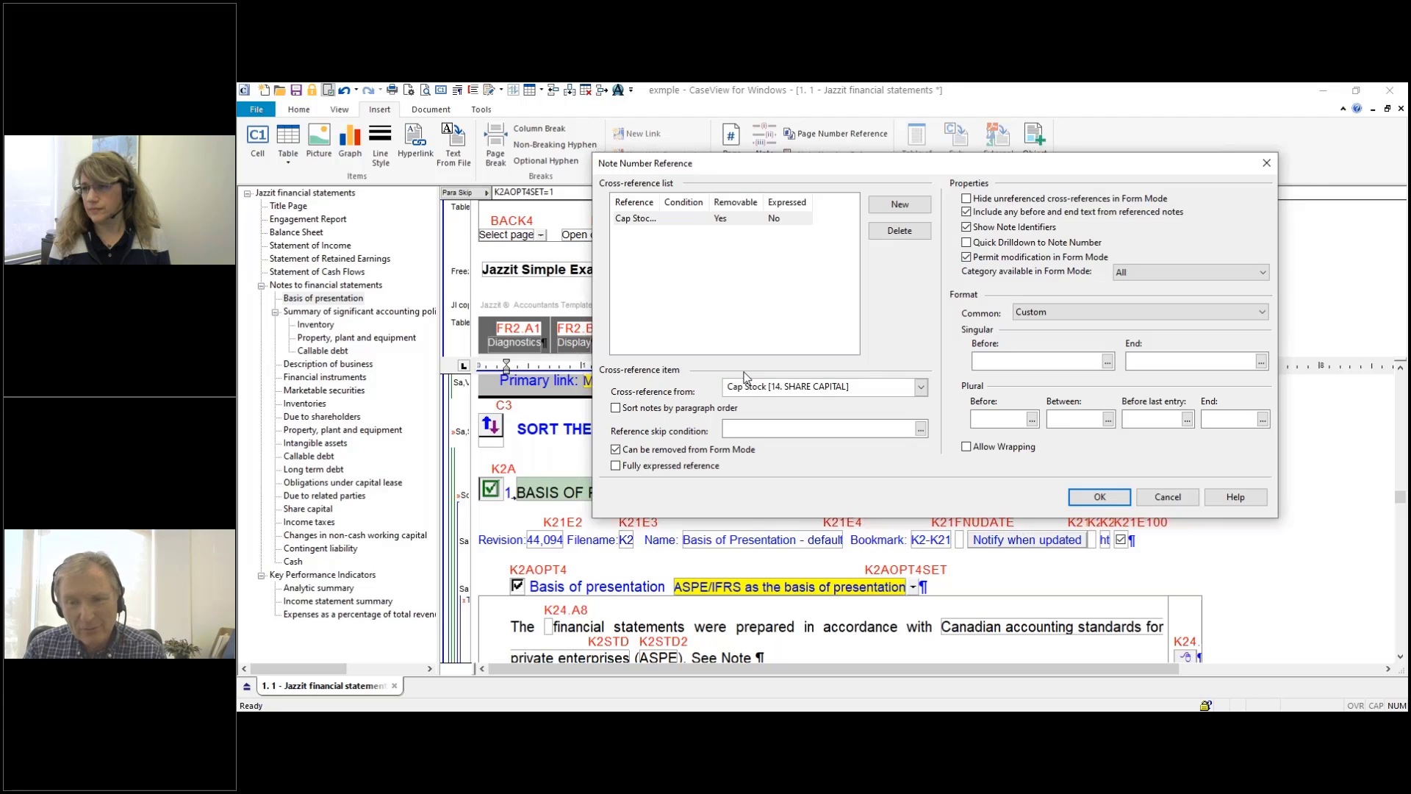
{"action": "left_click", "coordinate": [1095, 496]}
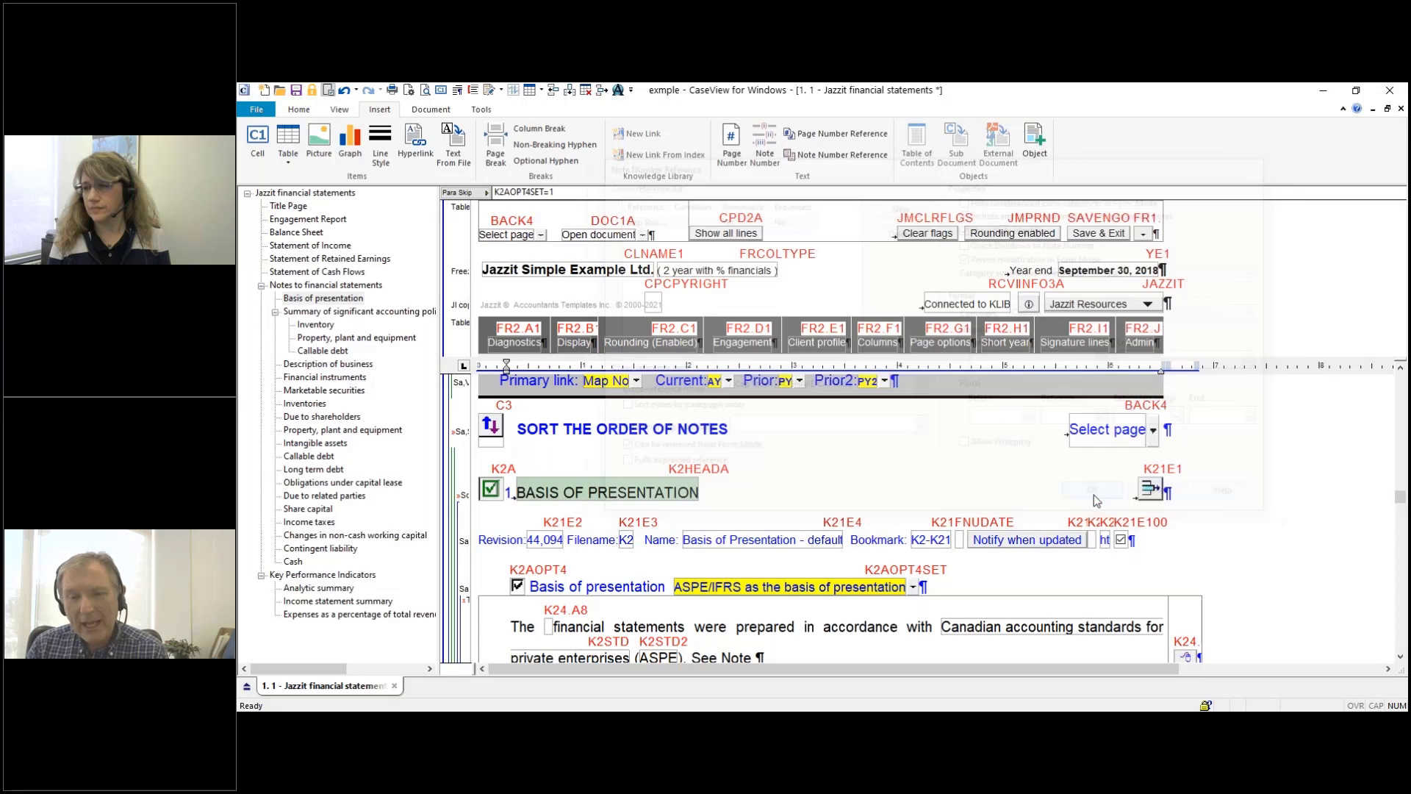
Step: Review the inserted note reference in the Basis of Presentation paragraph and in the print preview
{"action": "scroll", "coordinate": [908, 508], "scroll_direction": "down", "scroll_amount": 4}
{"action": "scroll", "coordinate": [834, 483], "scroll_direction": "up", "scroll_amount": 4}
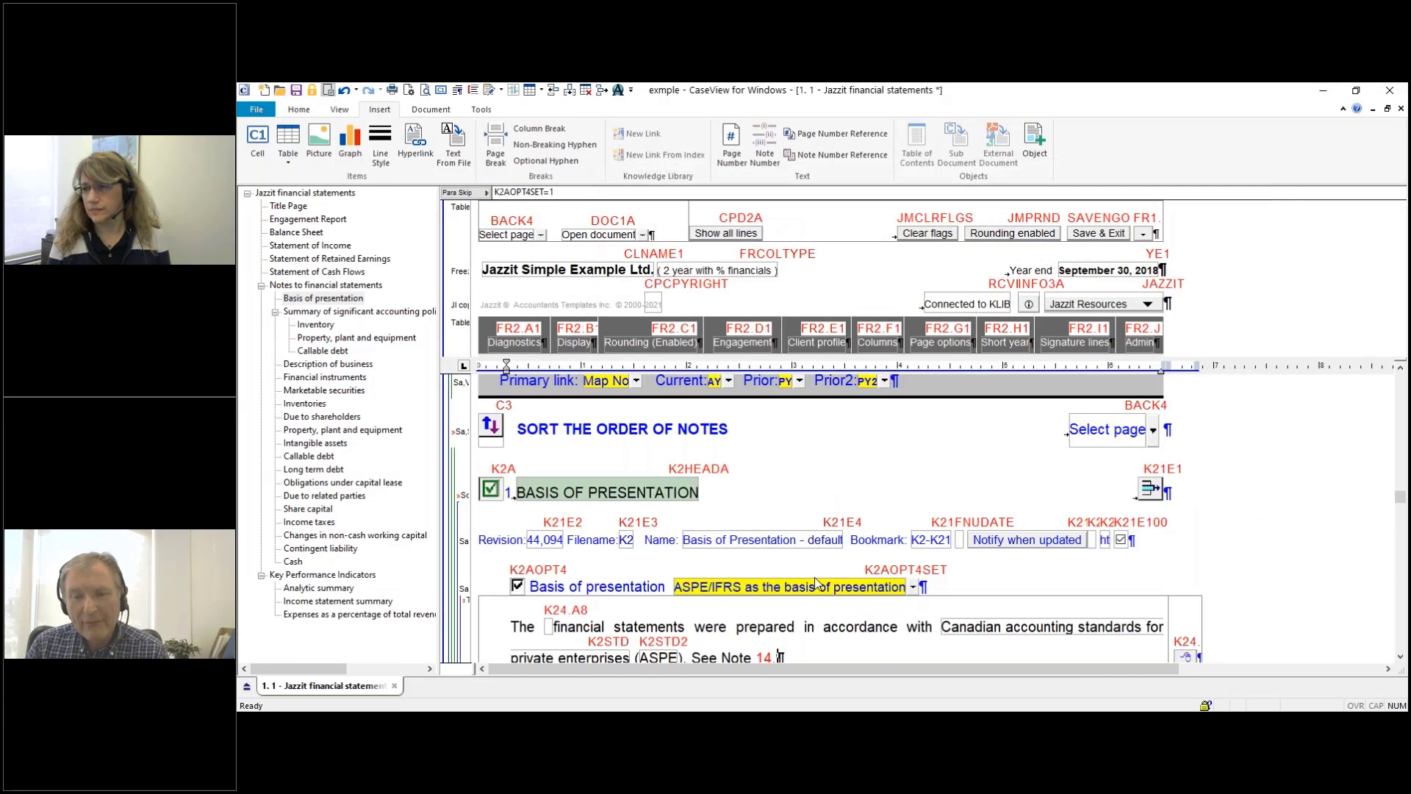
{"action": "left_click", "coordinate": [809, 625]}
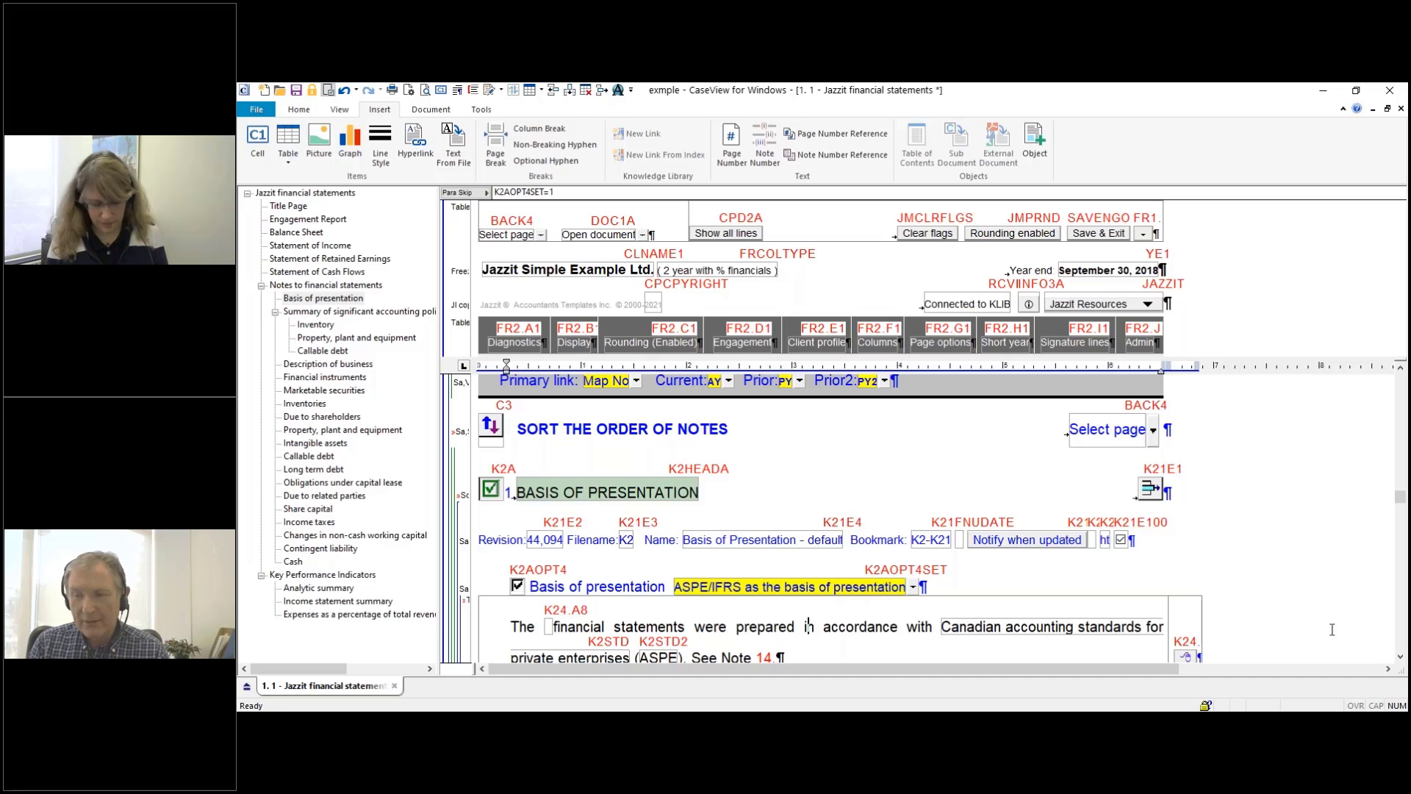
{"action": "left_click", "coordinate": [1401, 658]}
{"action": "left_click", "coordinate": [1400, 658]}
{"action": "left_click", "coordinate": [1401, 657]}
{"action": "left_click", "coordinate": [1401, 657]}
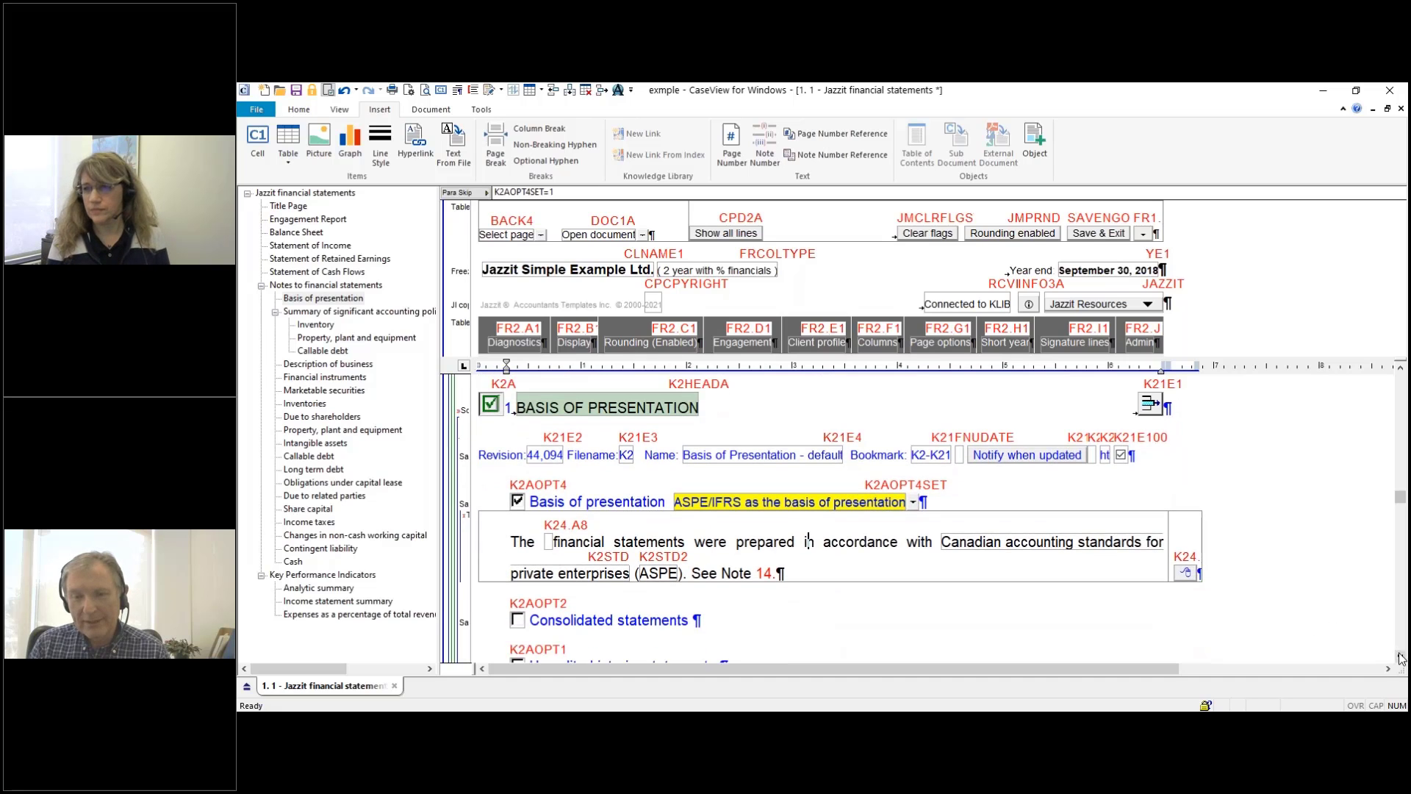
{"action": "left_click", "coordinate": [1401, 658]}
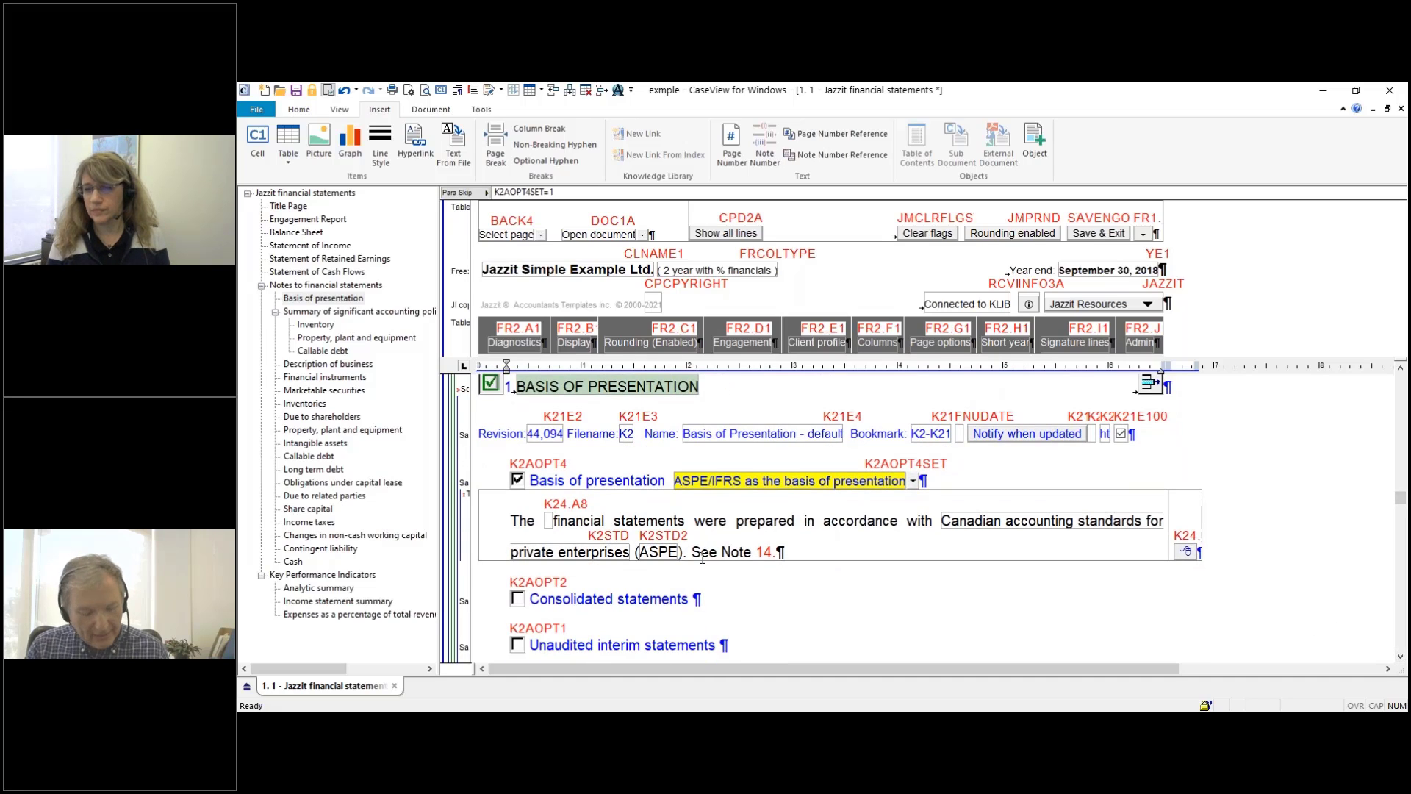
{"action": "key", "text": "ctrl+w"}
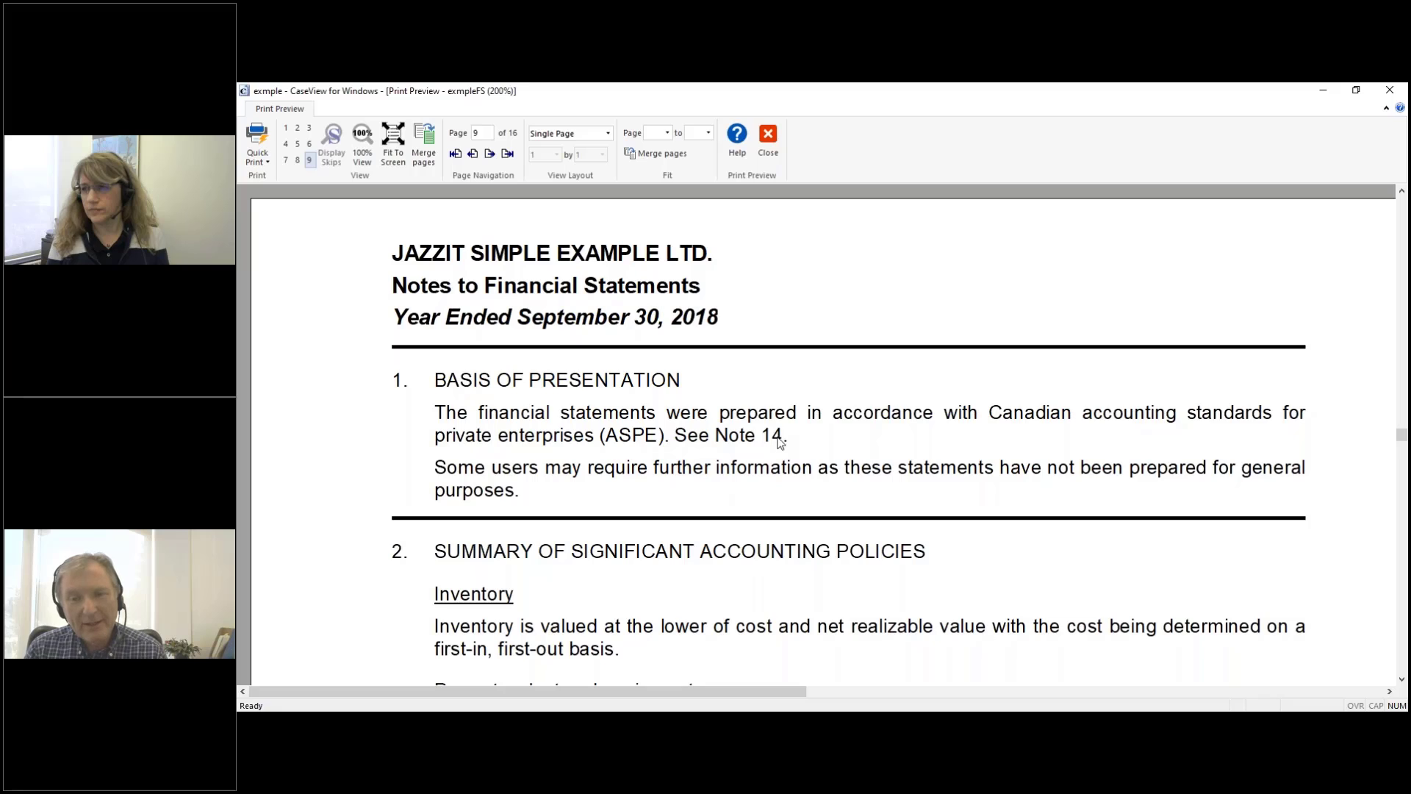
{"action": "double_click", "coordinate": [719, 438]}
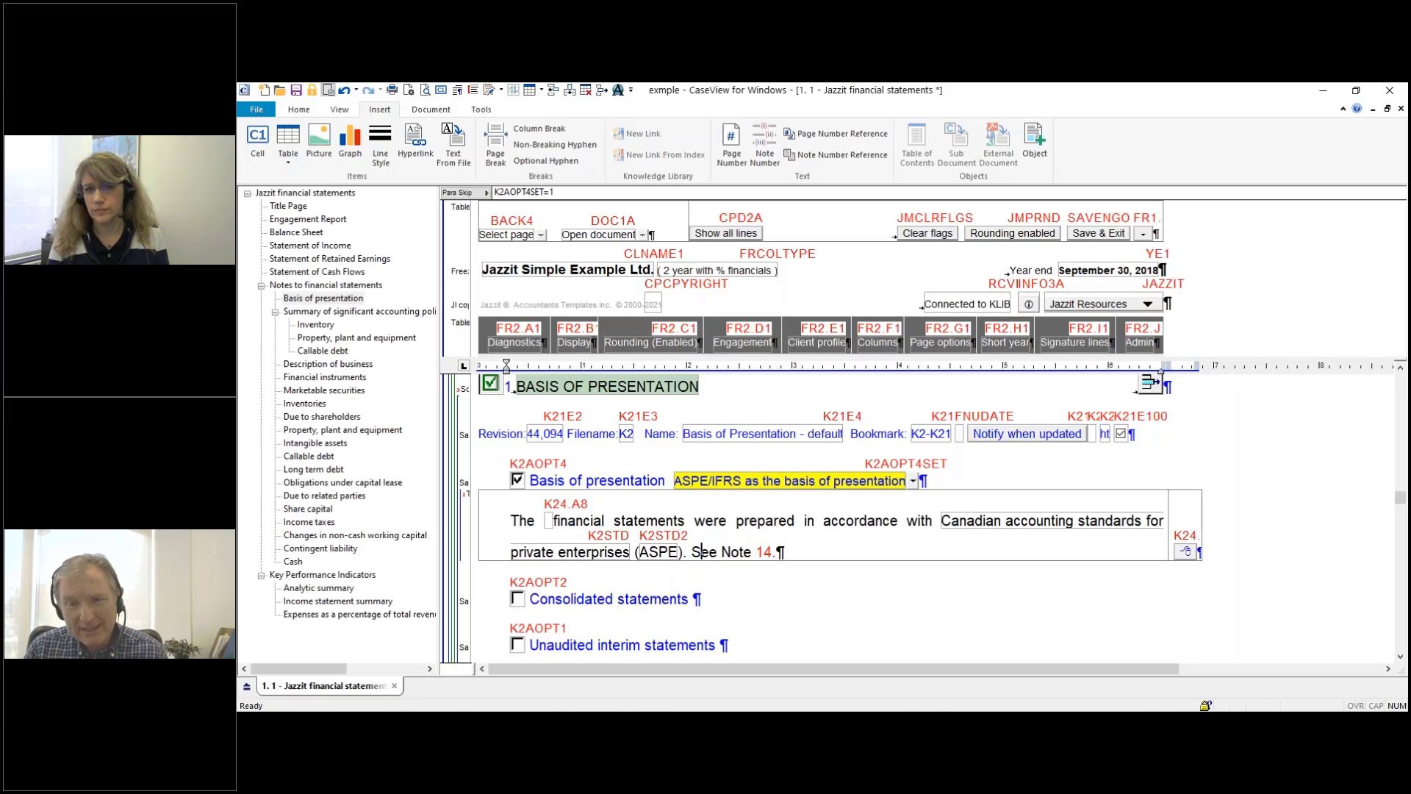
Step: Delete the note number reference that follows "See Note" in the Basis of Presentation paragraph
{"action": "right_click", "coordinate": [765, 549]}
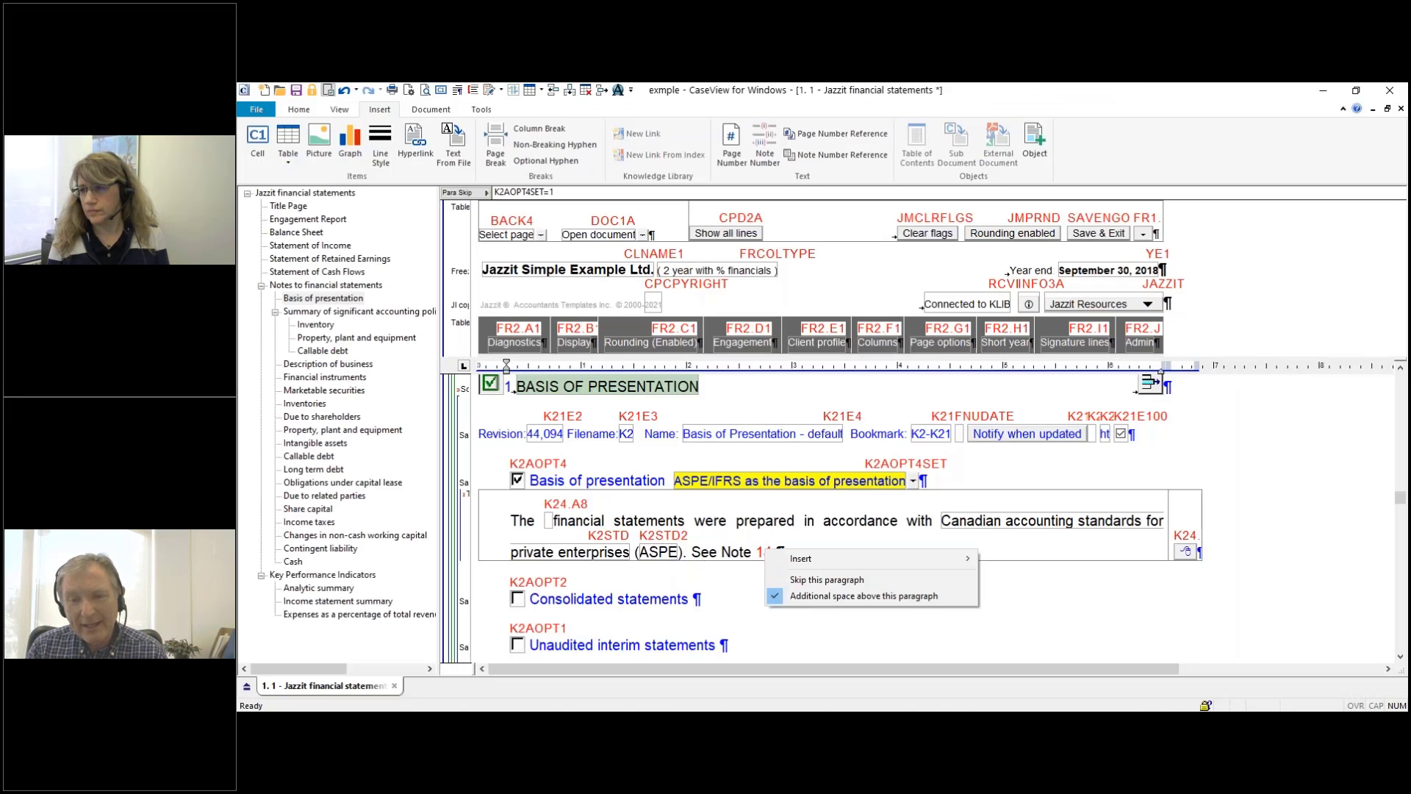
{"action": "left_click", "coordinate": [741, 550]}
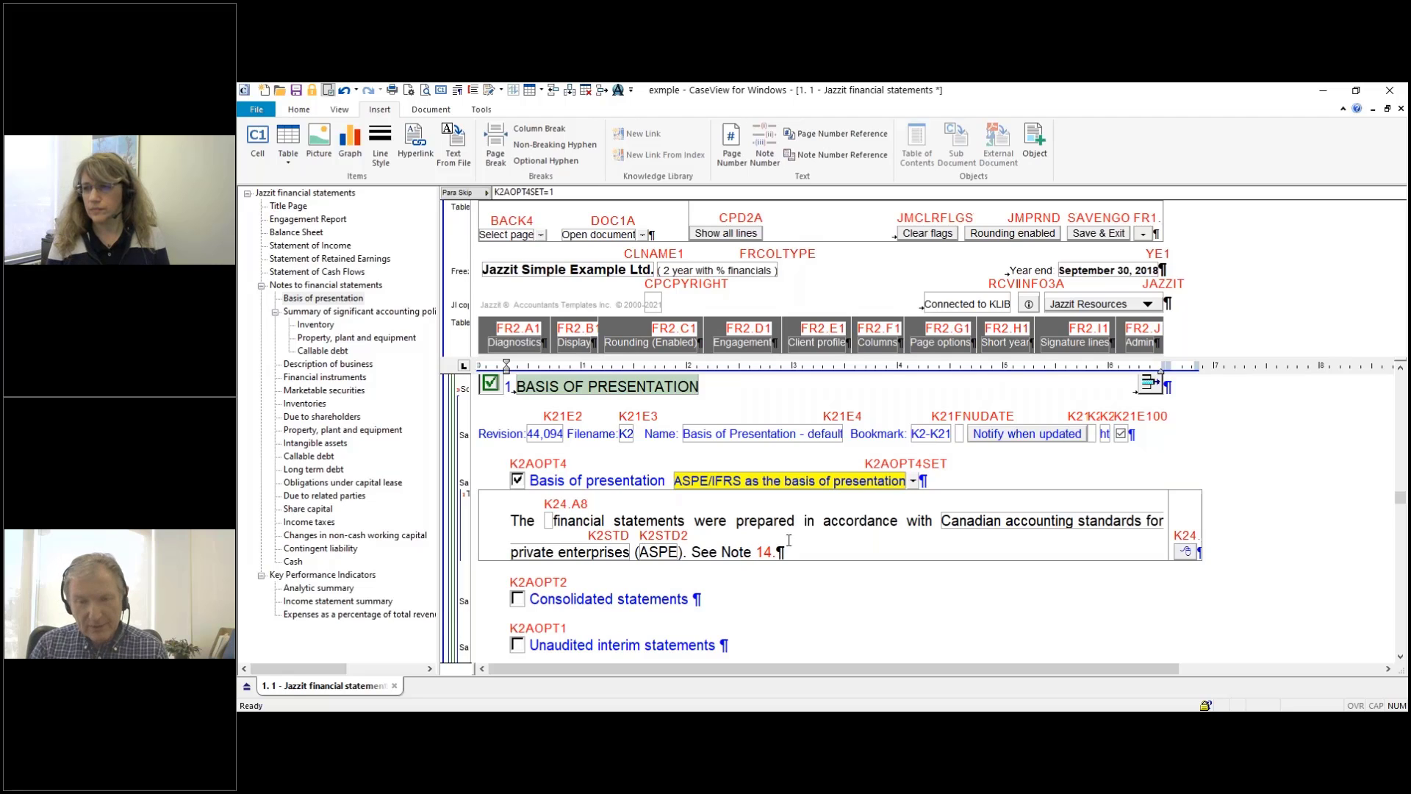
{"action": "key", "text": "F9"}
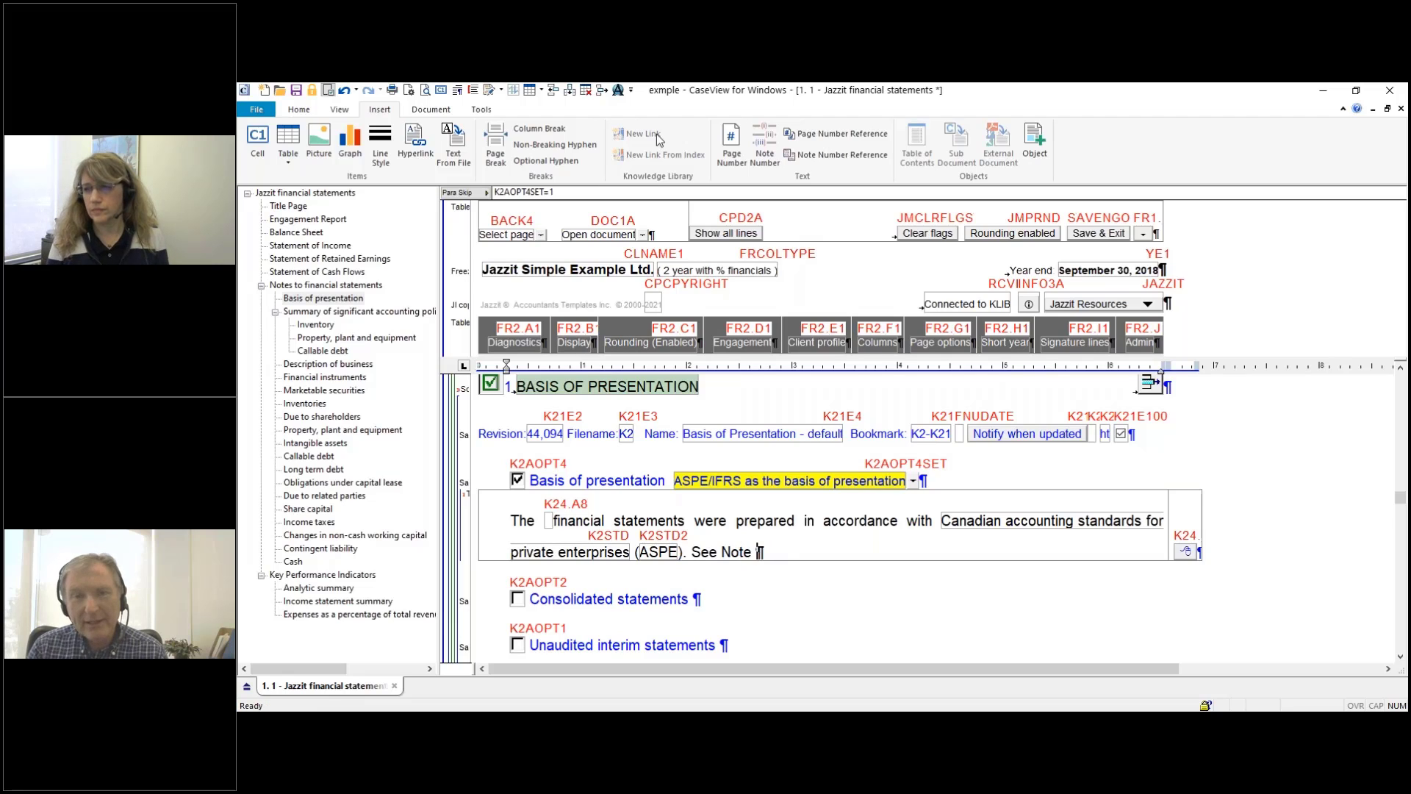
Step: Insert a new note number reference to Cap Stock [14. SHARE CAPITAL] with the singular before text "See note "
{"action": "left_click", "coordinate": [807, 157]}
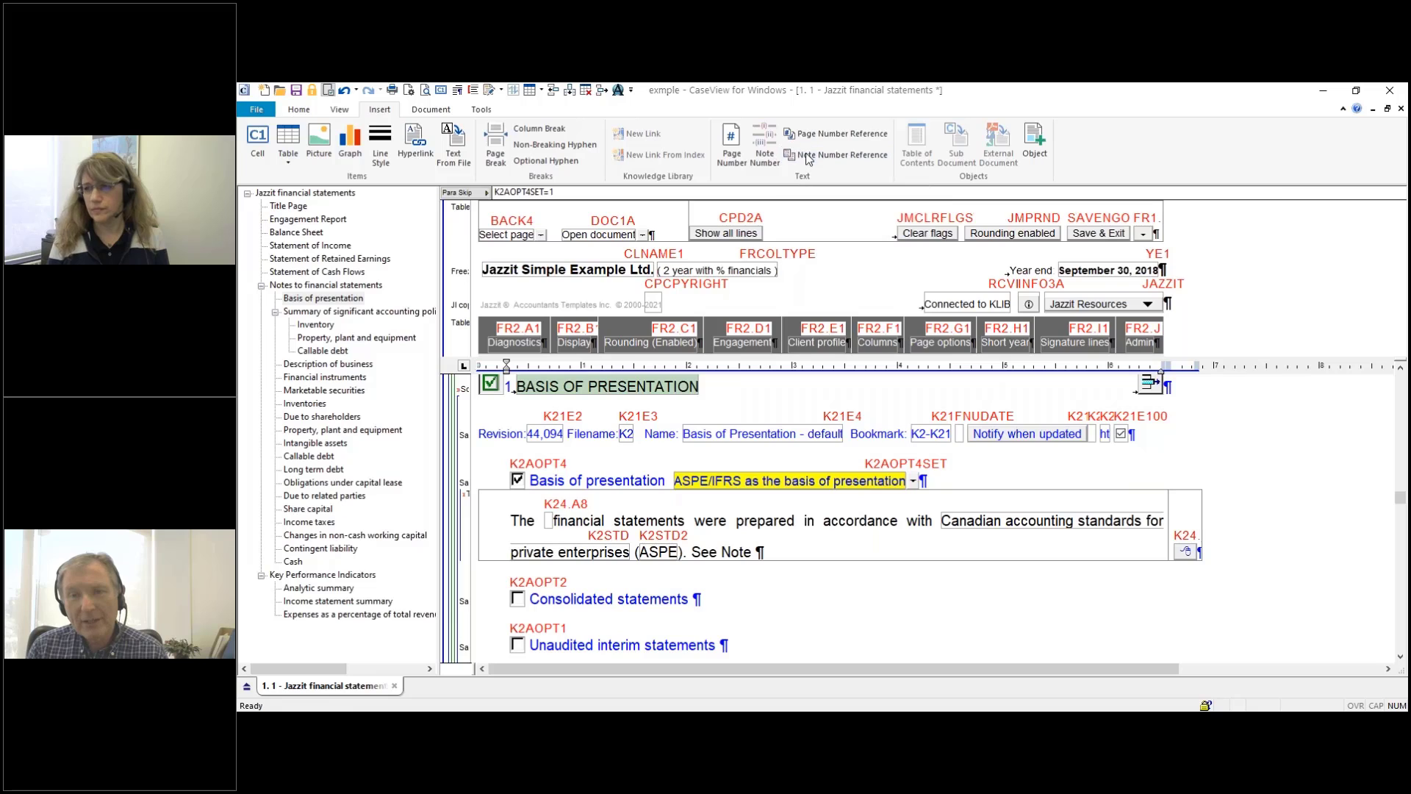
{"action": "left_click", "coordinate": [894, 208]}
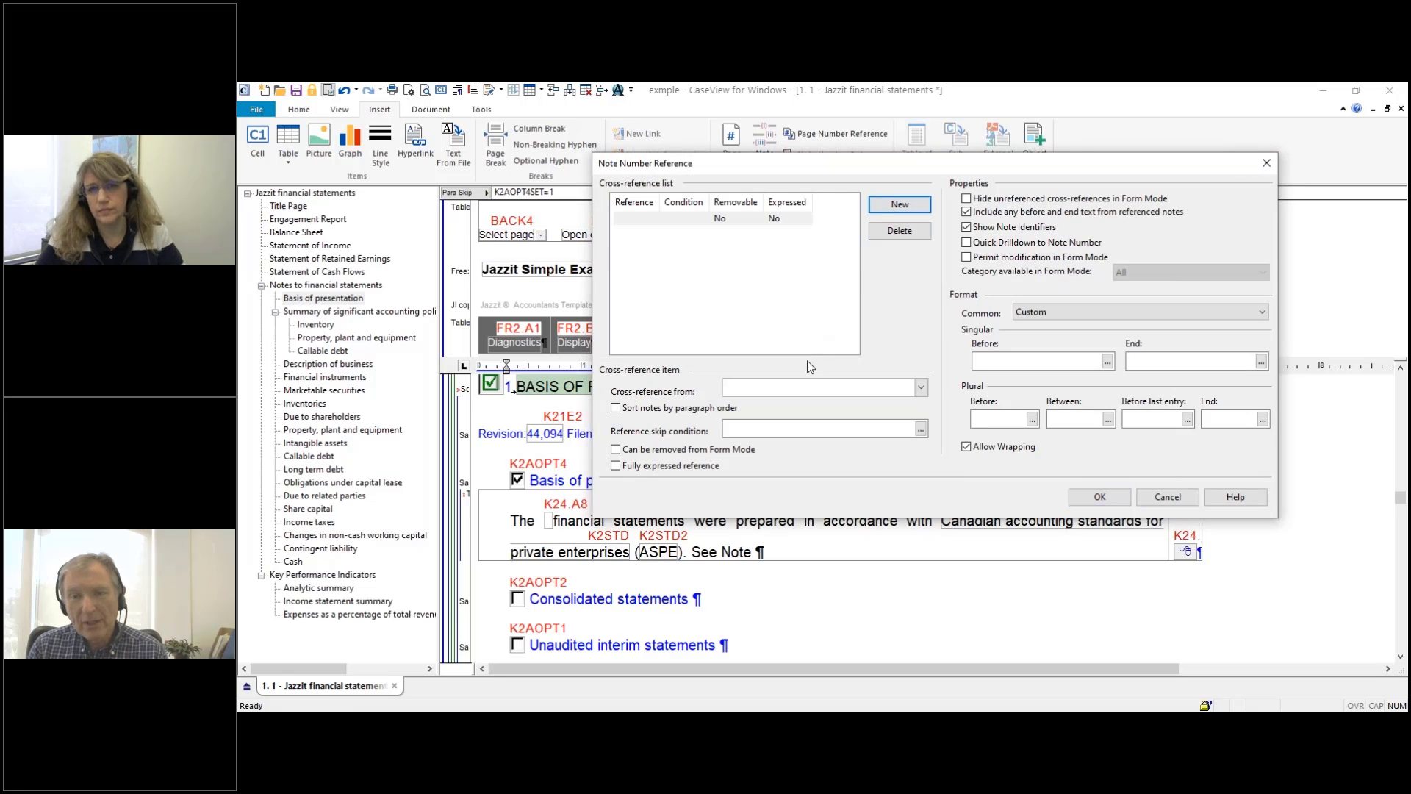
{"action": "left_click", "coordinate": [920, 388]}
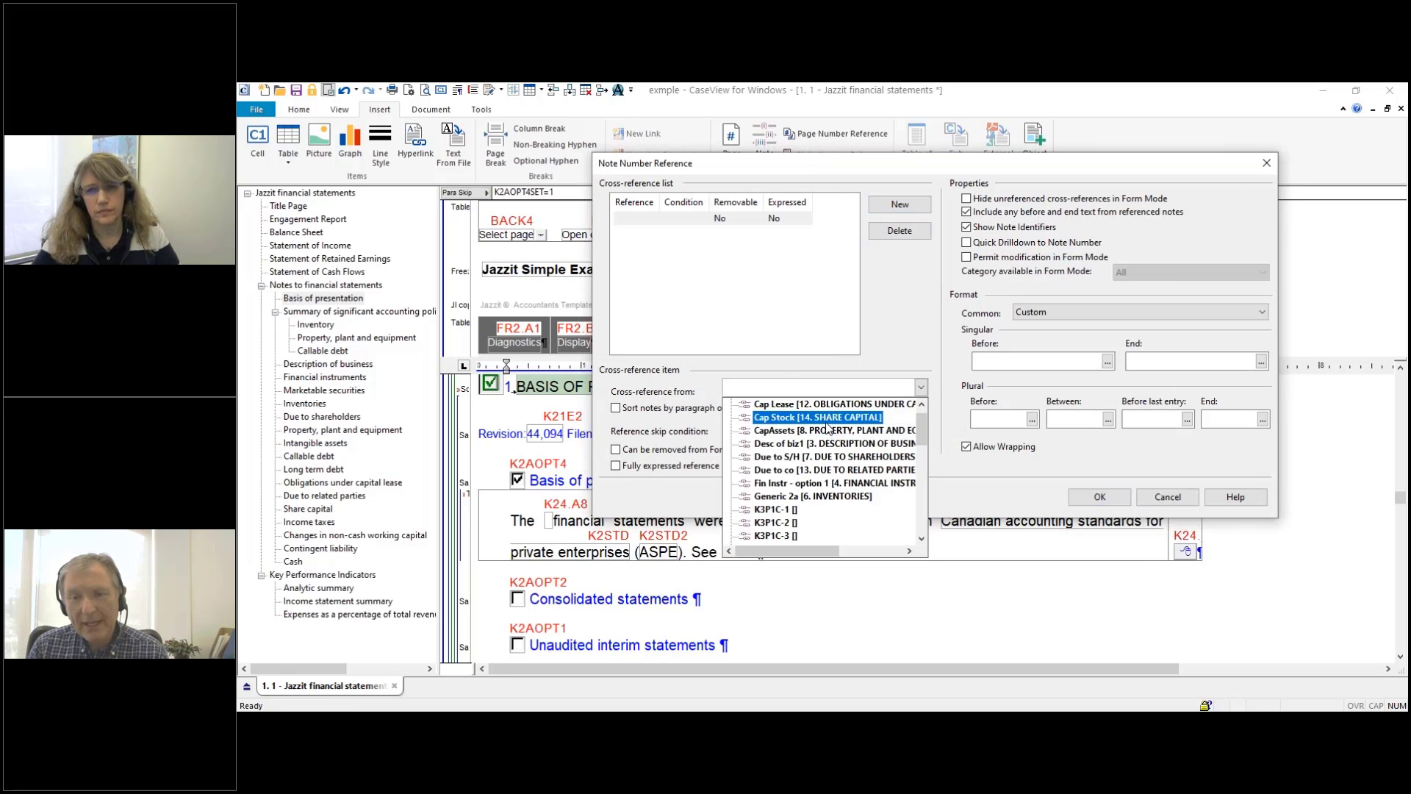
{"action": "left_click", "coordinate": [818, 417]}
{"action": "left_click", "coordinate": [1017, 361]}
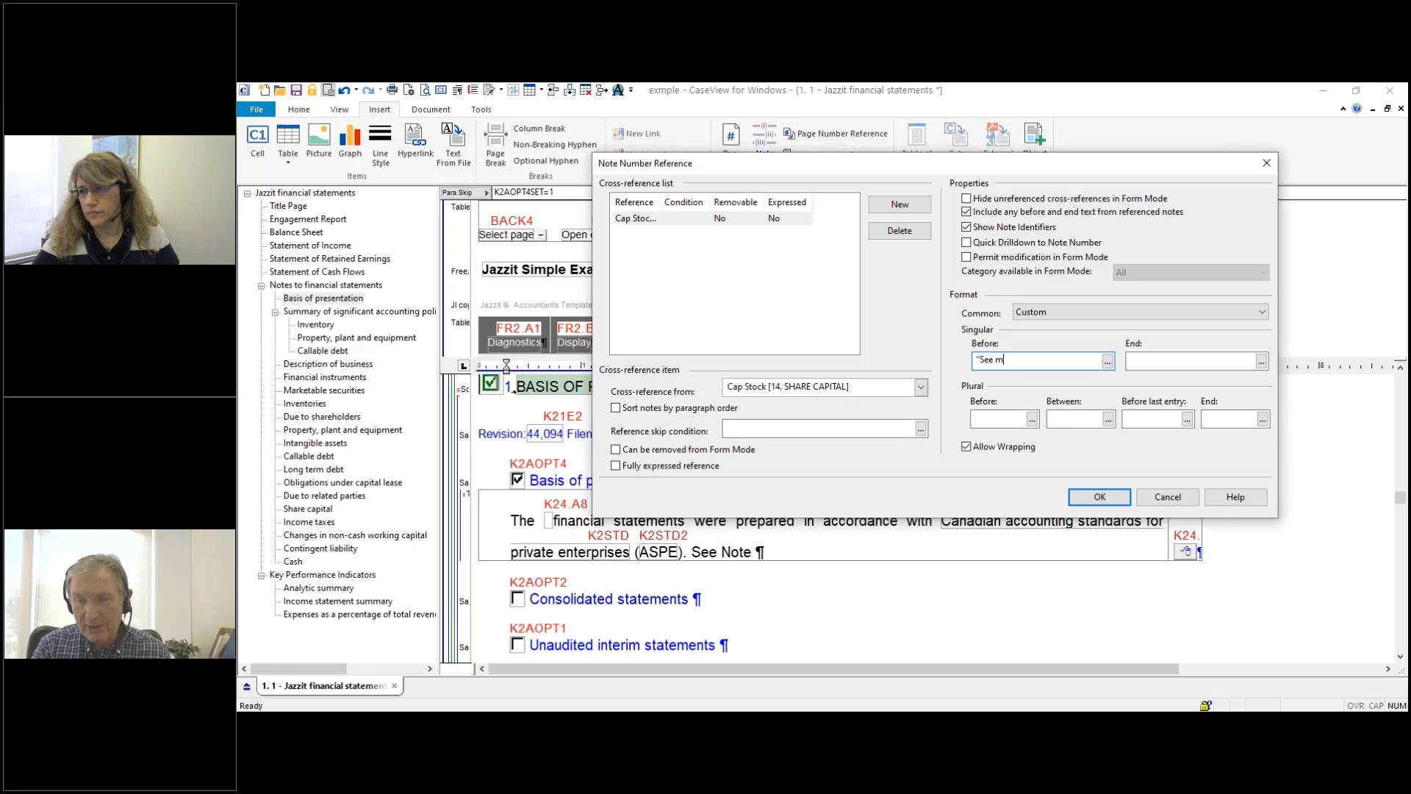
{"action": "type", "text": "\"See mp"}
{"action": "key", "text": "BackSpace"}
{"action": "key", "text": "BackSpace"}
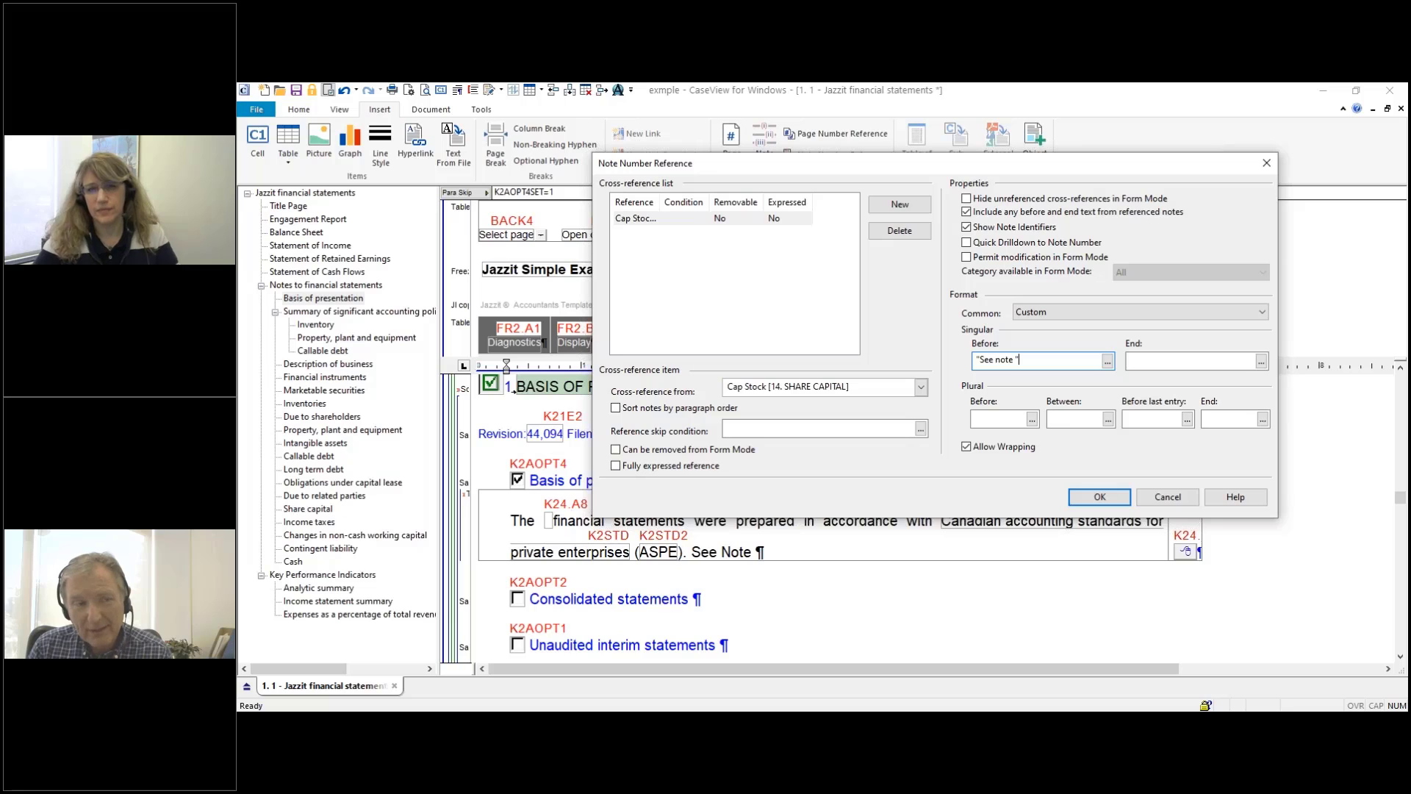
{"action": "left_click", "coordinate": [1097, 497]}
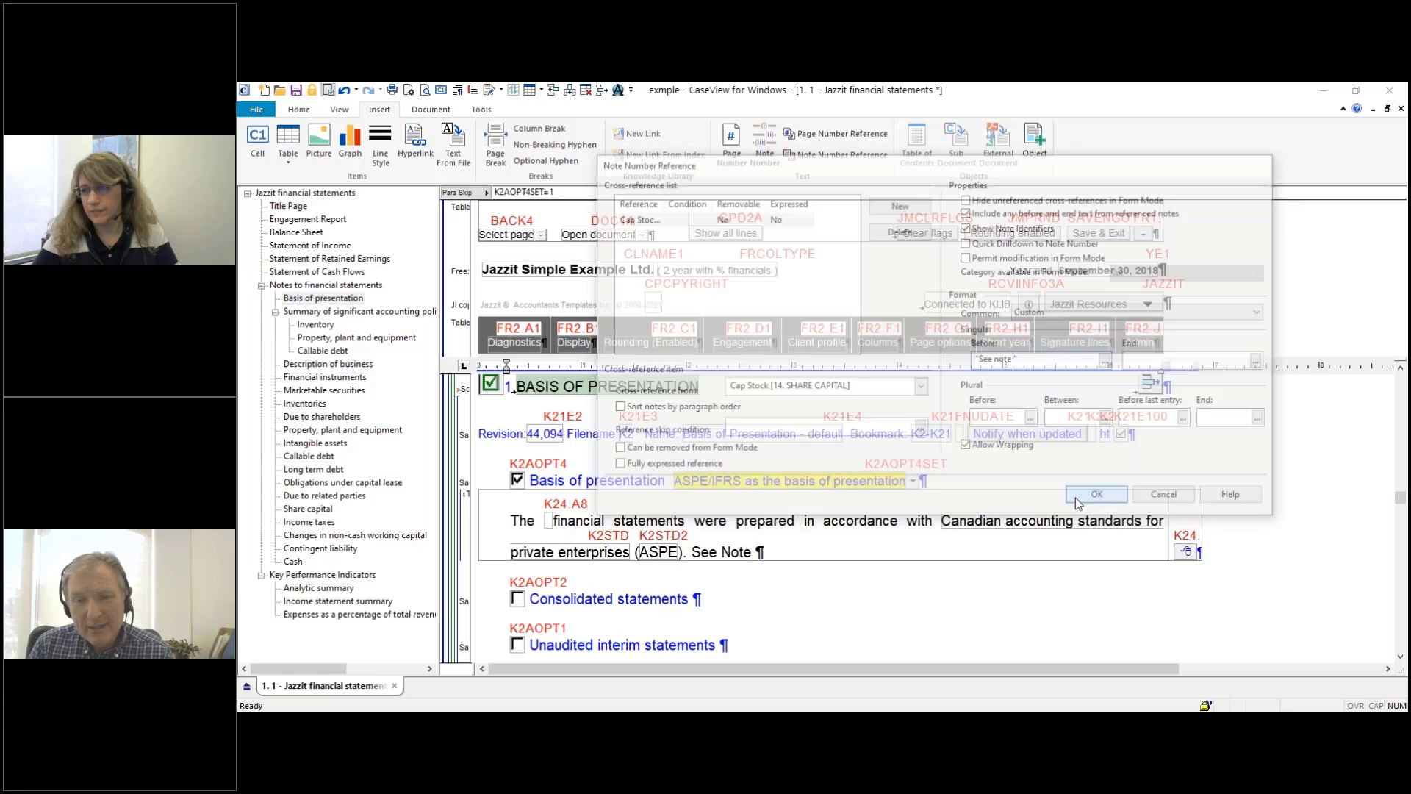
Step: Delete the duplicate plain text "See Note" in front of the new reference and check the paragraph in print preview
{"action": "left_click", "coordinate": [754, 552]}
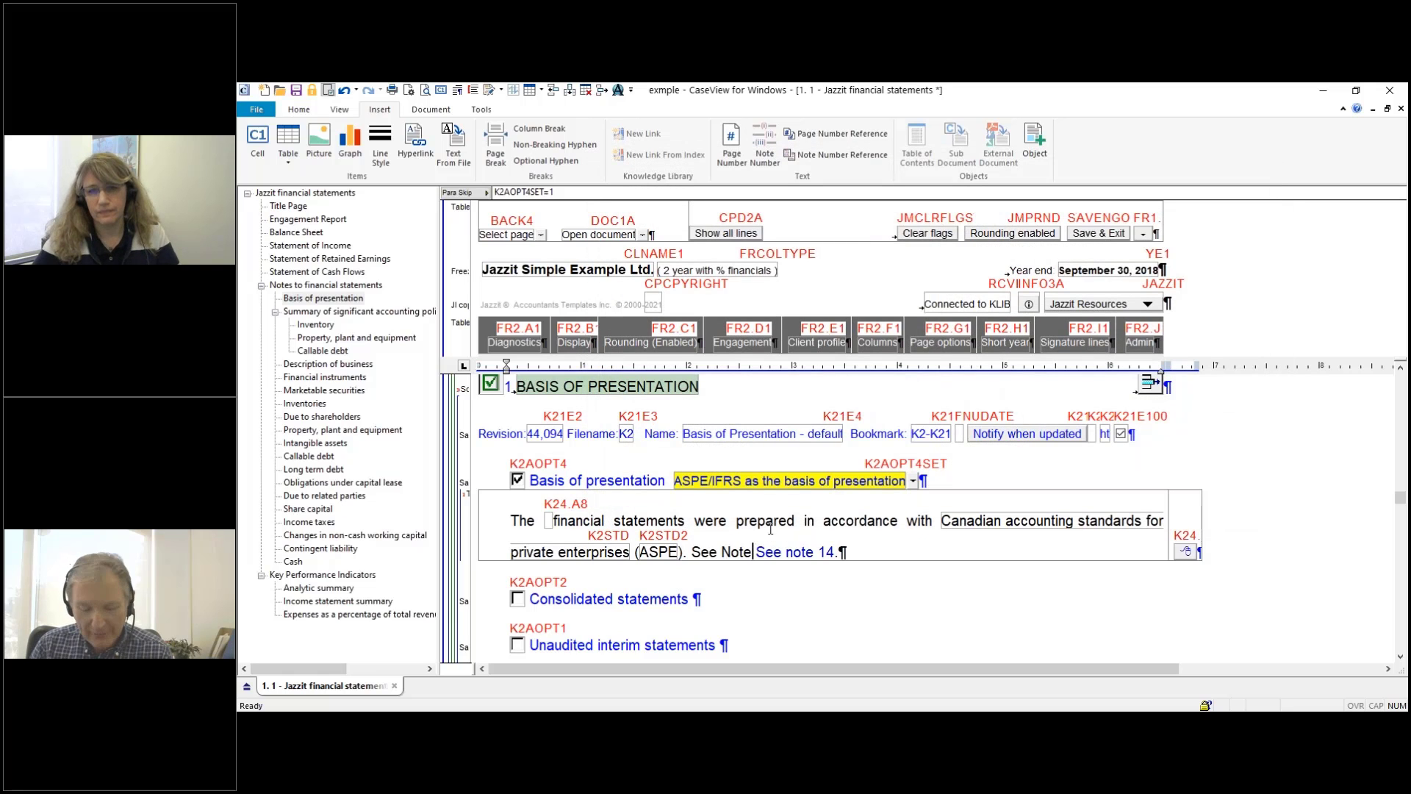
{"action": "key", "text": "BackSpace"}
{"action": "key", "text": "BackSpace"}
{"action": "key", "text": "BackSpace"}
{"action": "key", "text": "BackSpace"}
{"action": "key", "text": "BackSpace"}
{"action": "key", "text": "BackSpace"}
{"action": "key", "text": "BackSpace"}
{"action": "key", "text": "BackSpace"}
{"action": "key", "text": "BackSpace"}
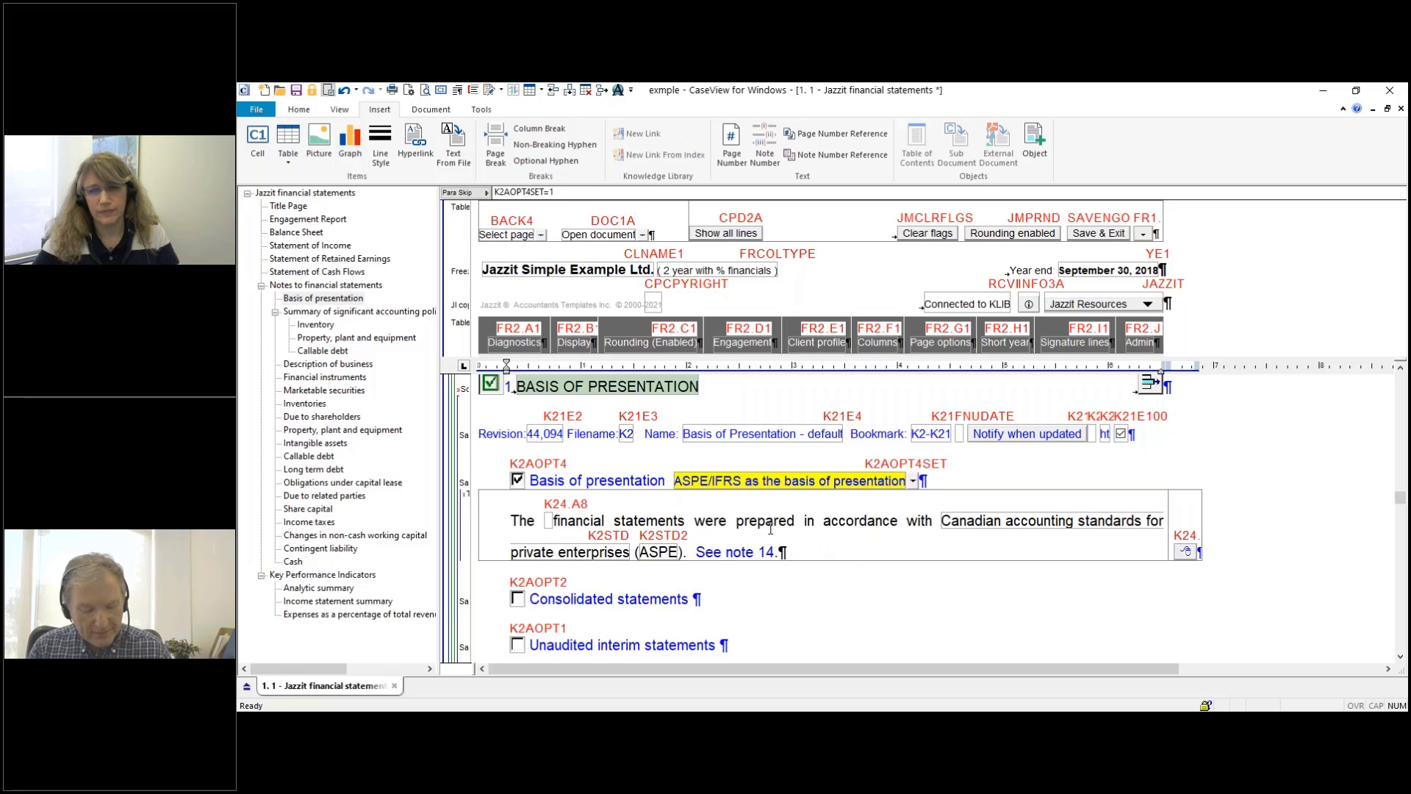
{"action": "key", "text": "ctrl+w"}
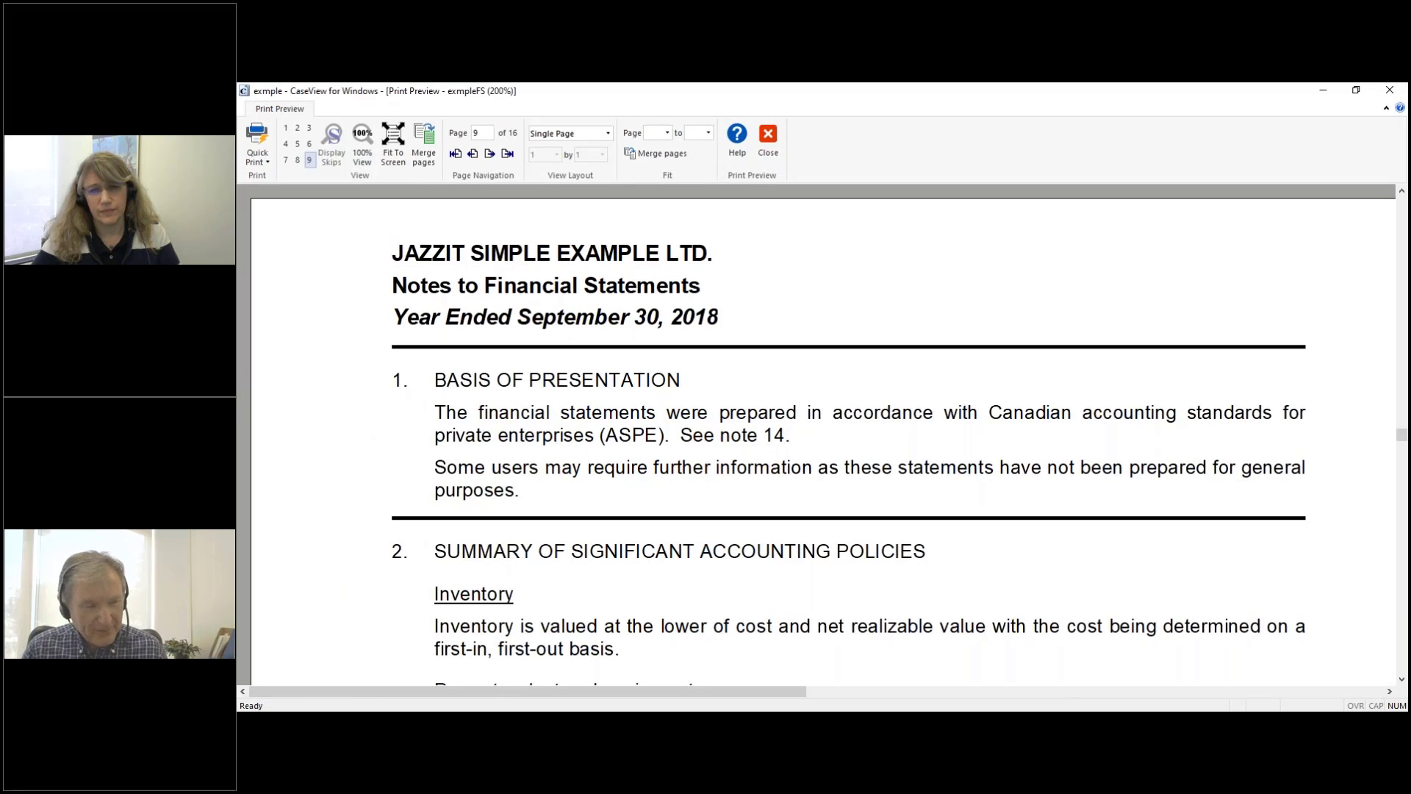
{"action": "key", "text": "Escape"}
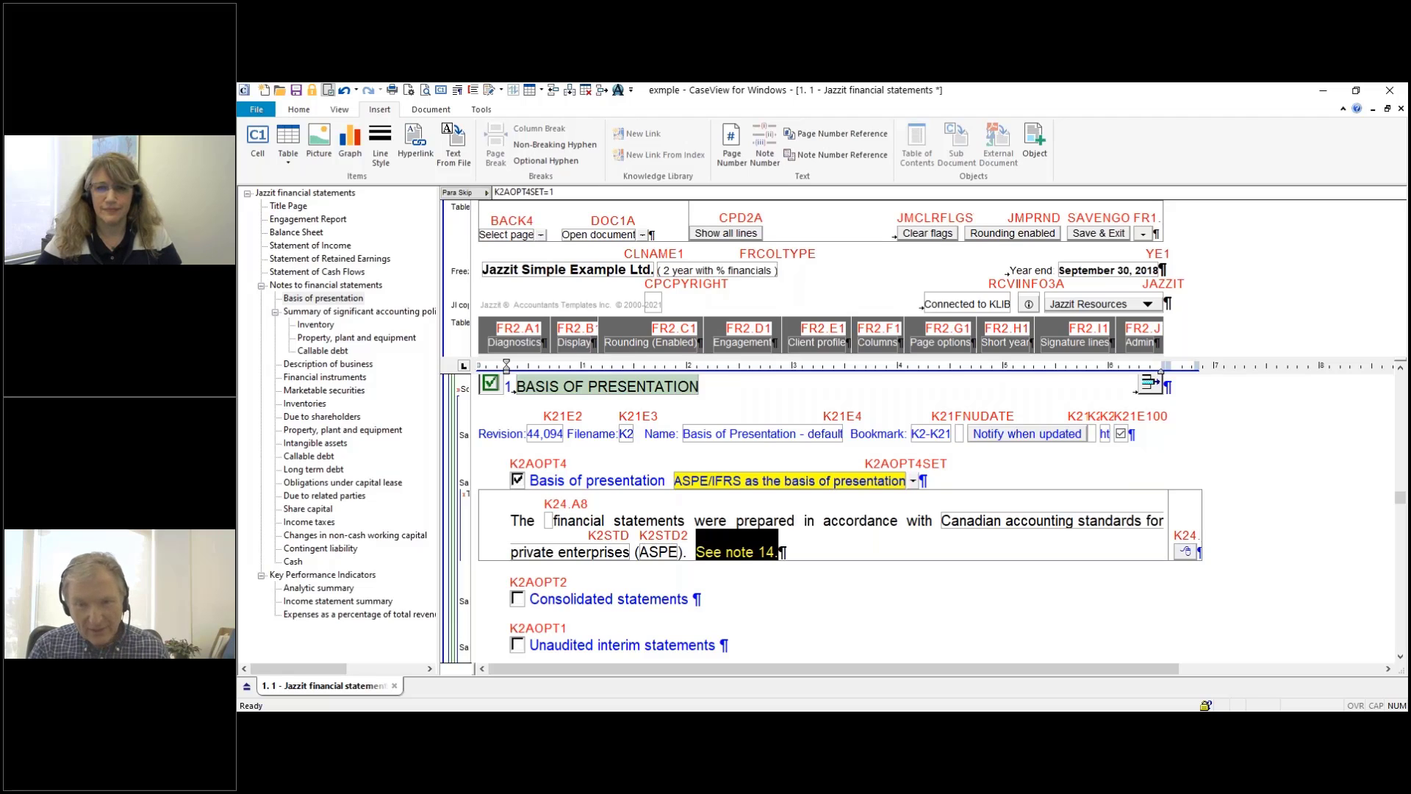
Step: Replace the note reference at the end of the Basis of Presentation sentence with the plain text "See note"
{"action": "type", "text": "S"}
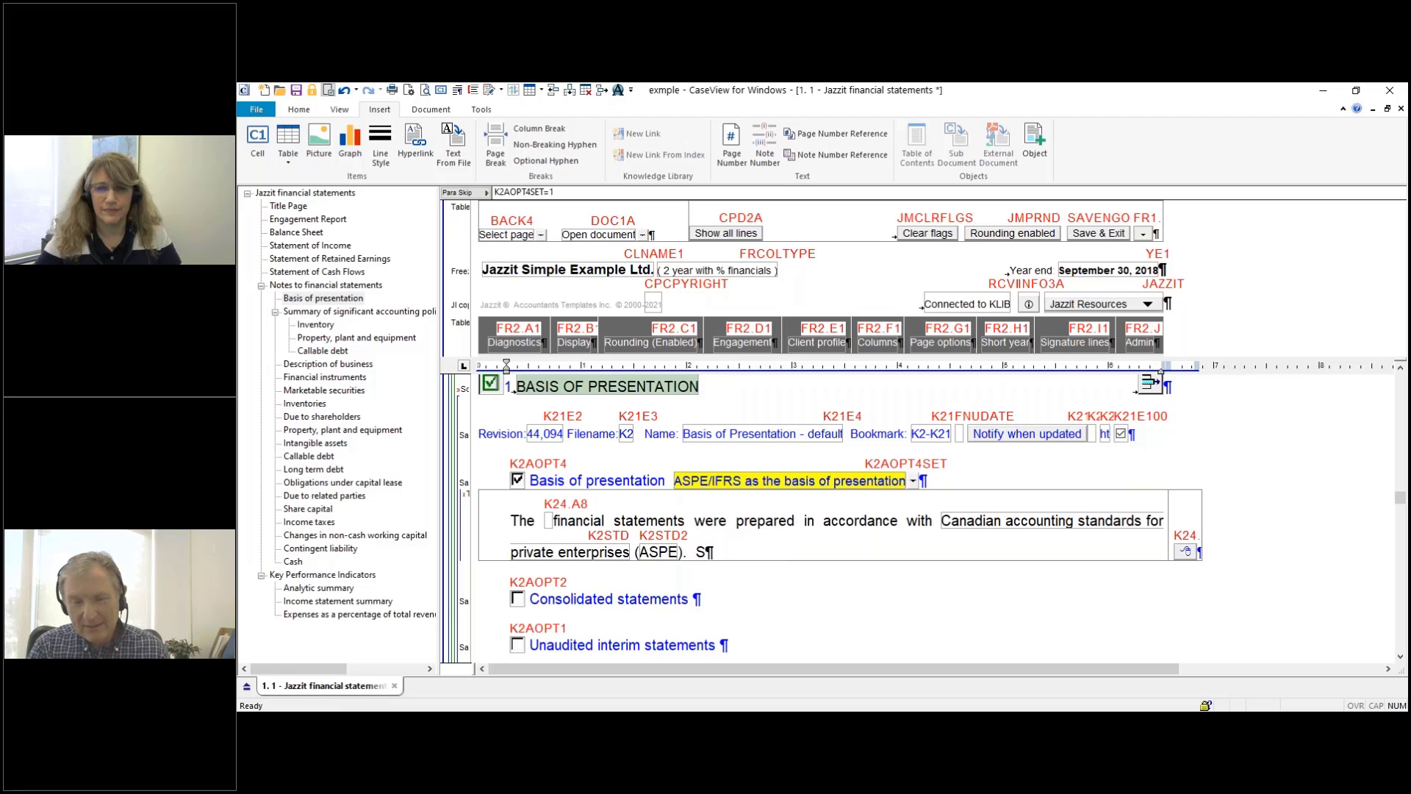
{"action": "type", "text": "ee note"}
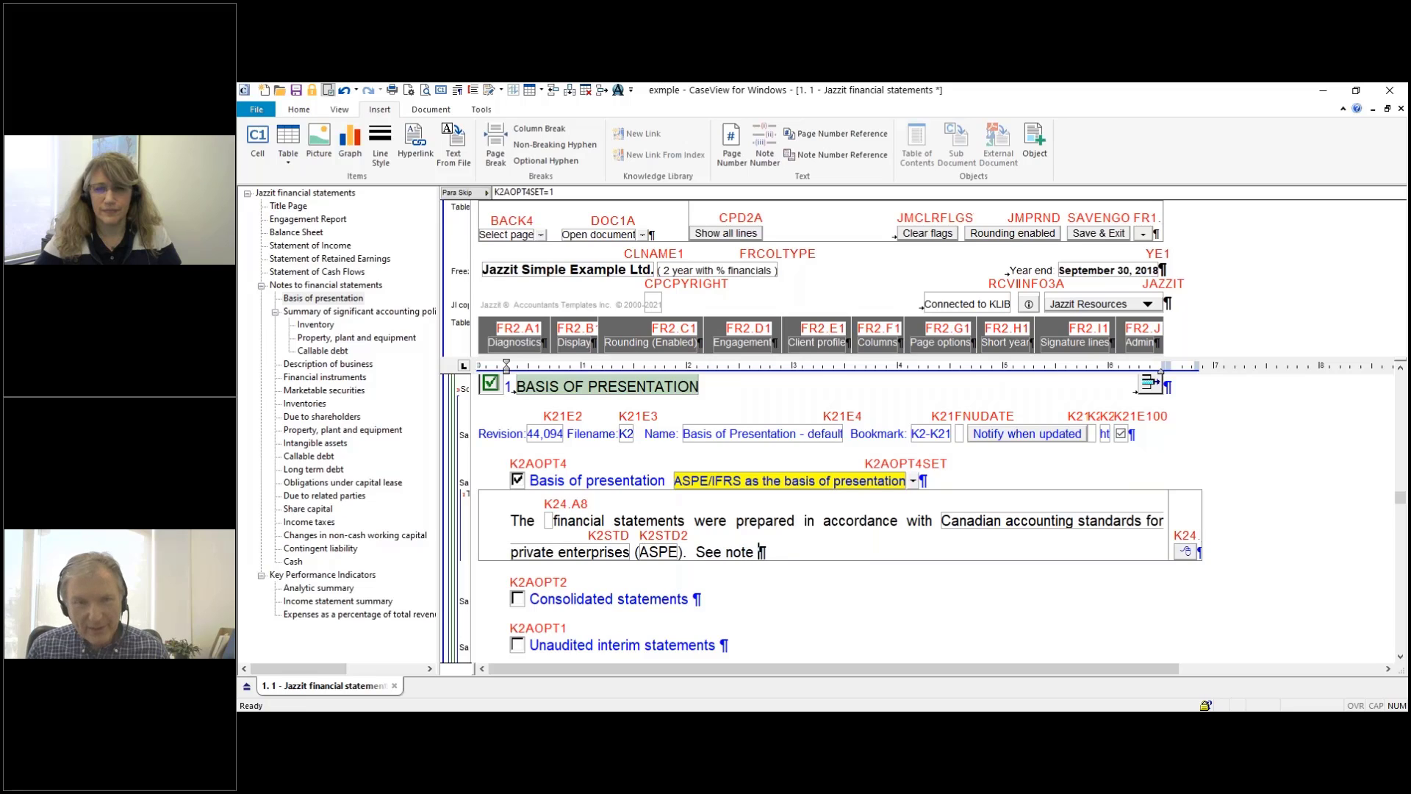
Step: Go to the Balance Sheet in form mode and examine the note references beside its asset lines
{"action": "left_click", "coordinate": [321, 234]}
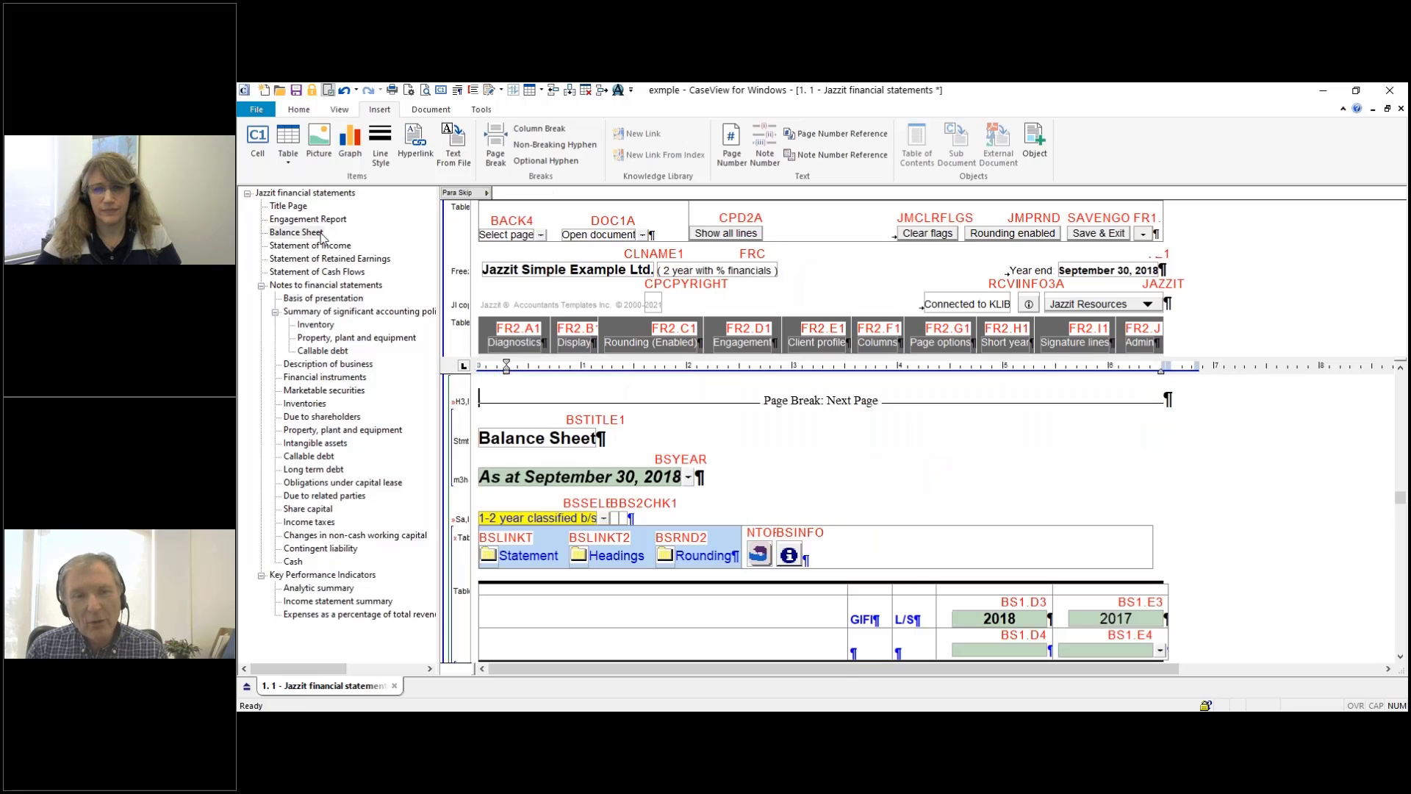
{"action": "key", "text": "ctrl+d"}
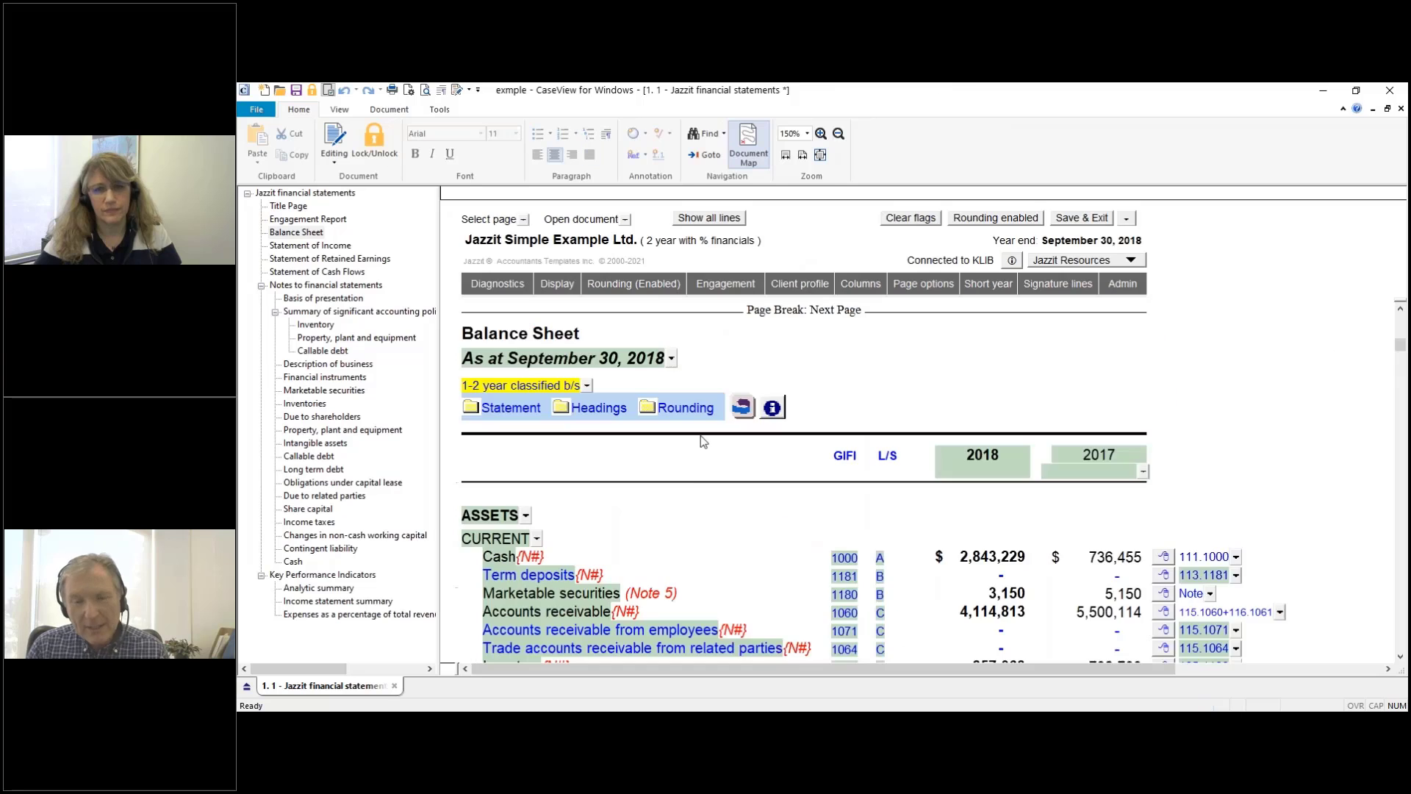
{"action": "scroll", "coordinate": [701, 515], "scroll_direction": "down", "scroll_amount": 10}
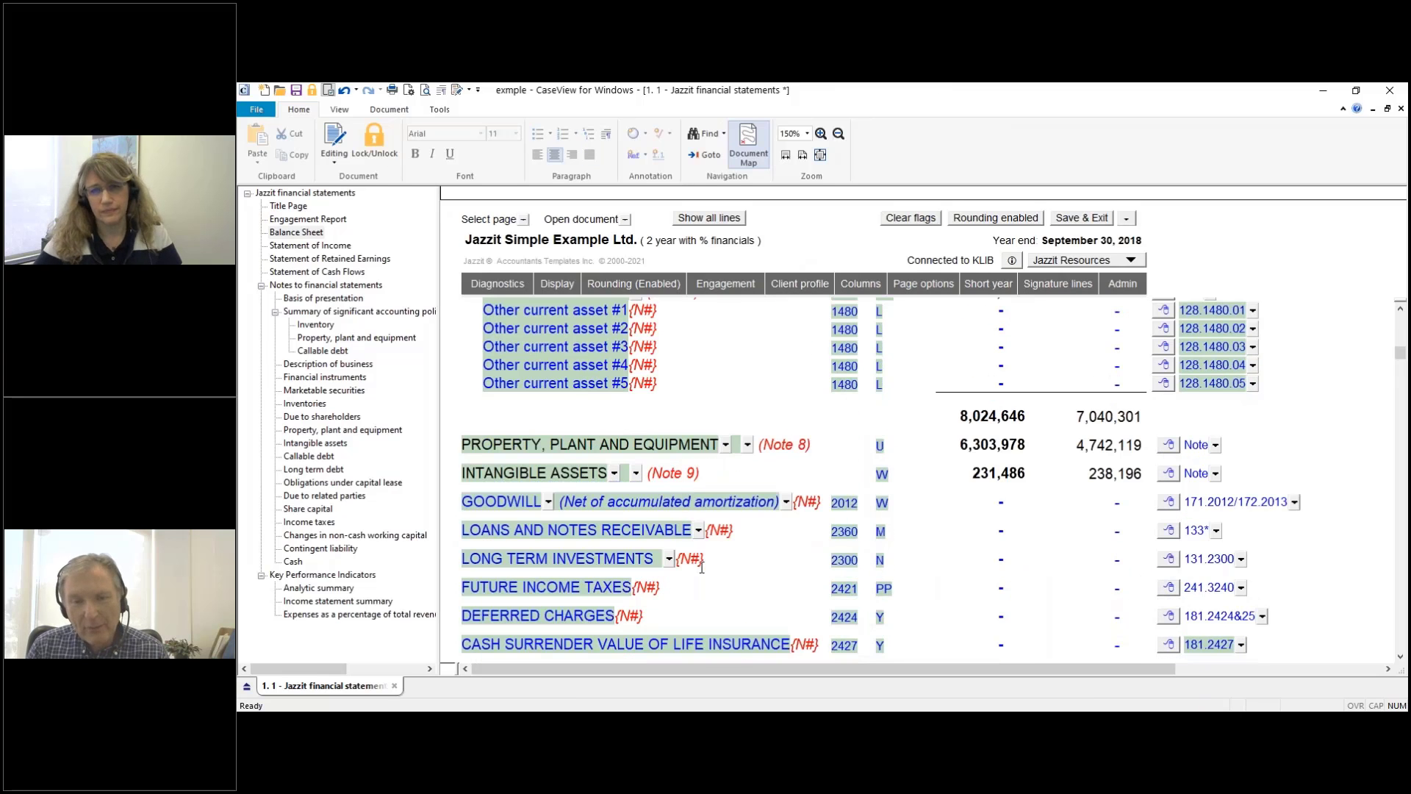
Step: Copy the (Note 14) reference beside Share capital in the Balance Sheet's shareholders' equity section, using design mode, and return to form mode
{"action": "scroll", "coordinate": [701, 568], "scroll_direction": "down", "scroll_amount": 4}
{"action": "scroll", "coordinate": [702, 567], "scroll_direction": "down", "scroll_amount": 4}
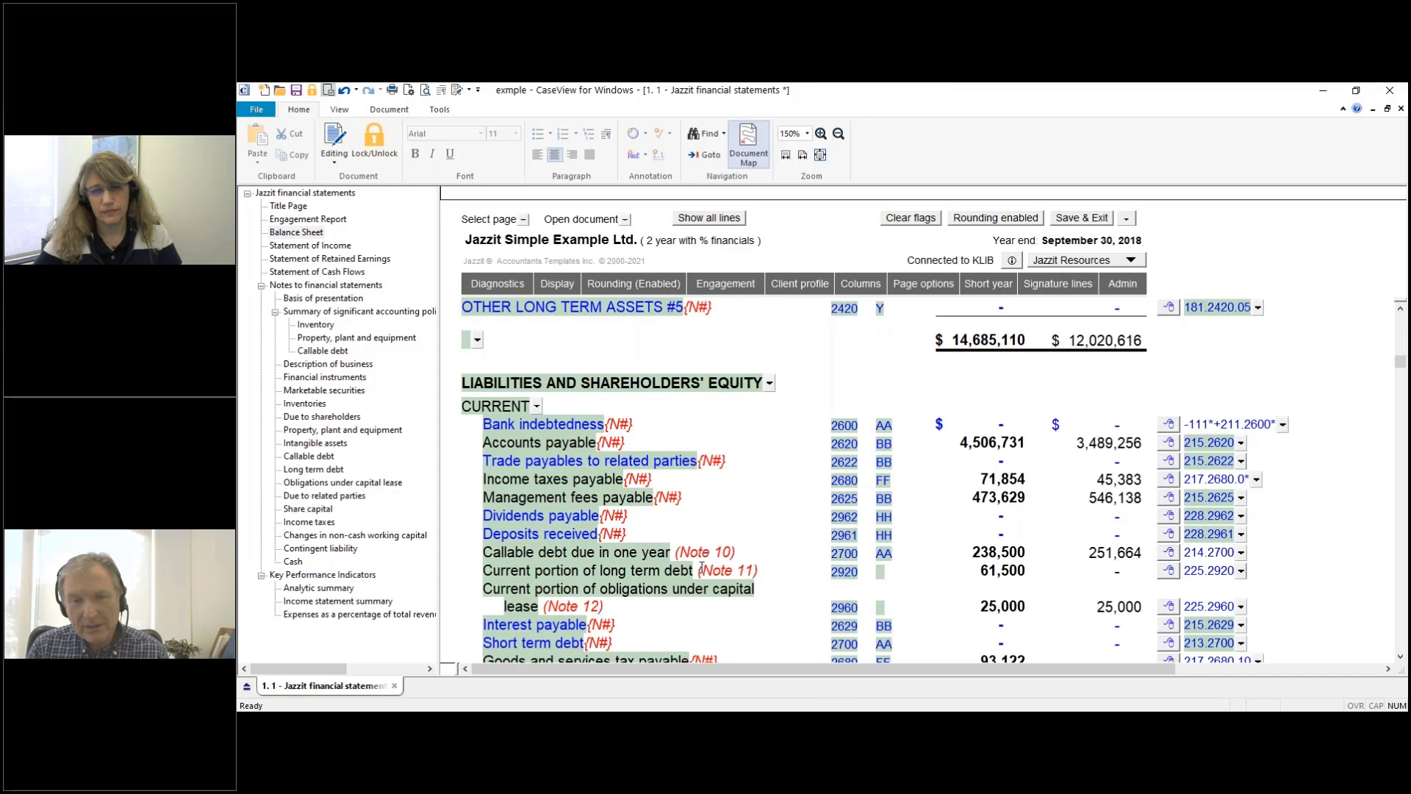
{"action": "scroll", "coordinate": [702, 567], "scroll_direction": "down", "scroll_amount": 10}
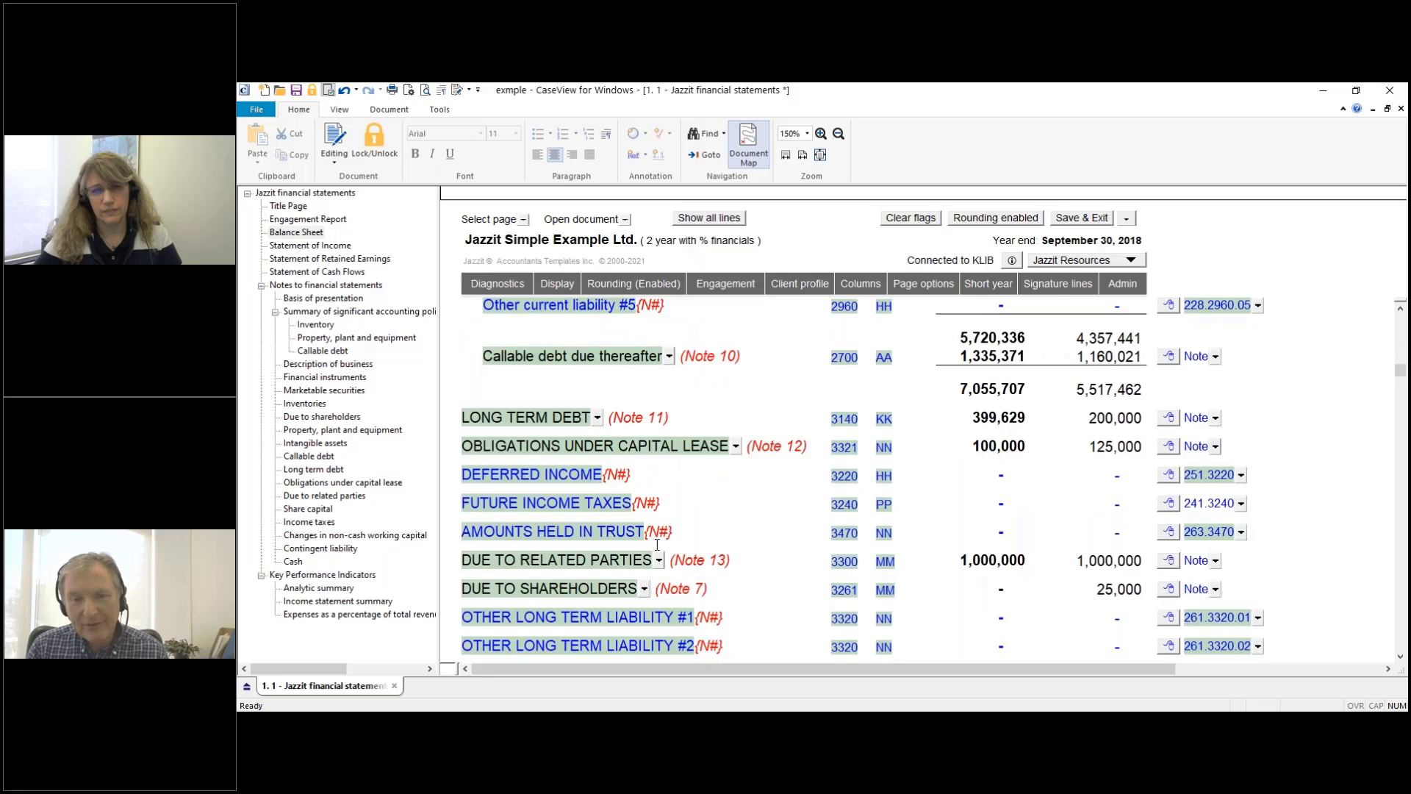
{"action": "scroll", "coordinate": [711, 588], "scroll_direction": "down", "scroll_amount": 4}
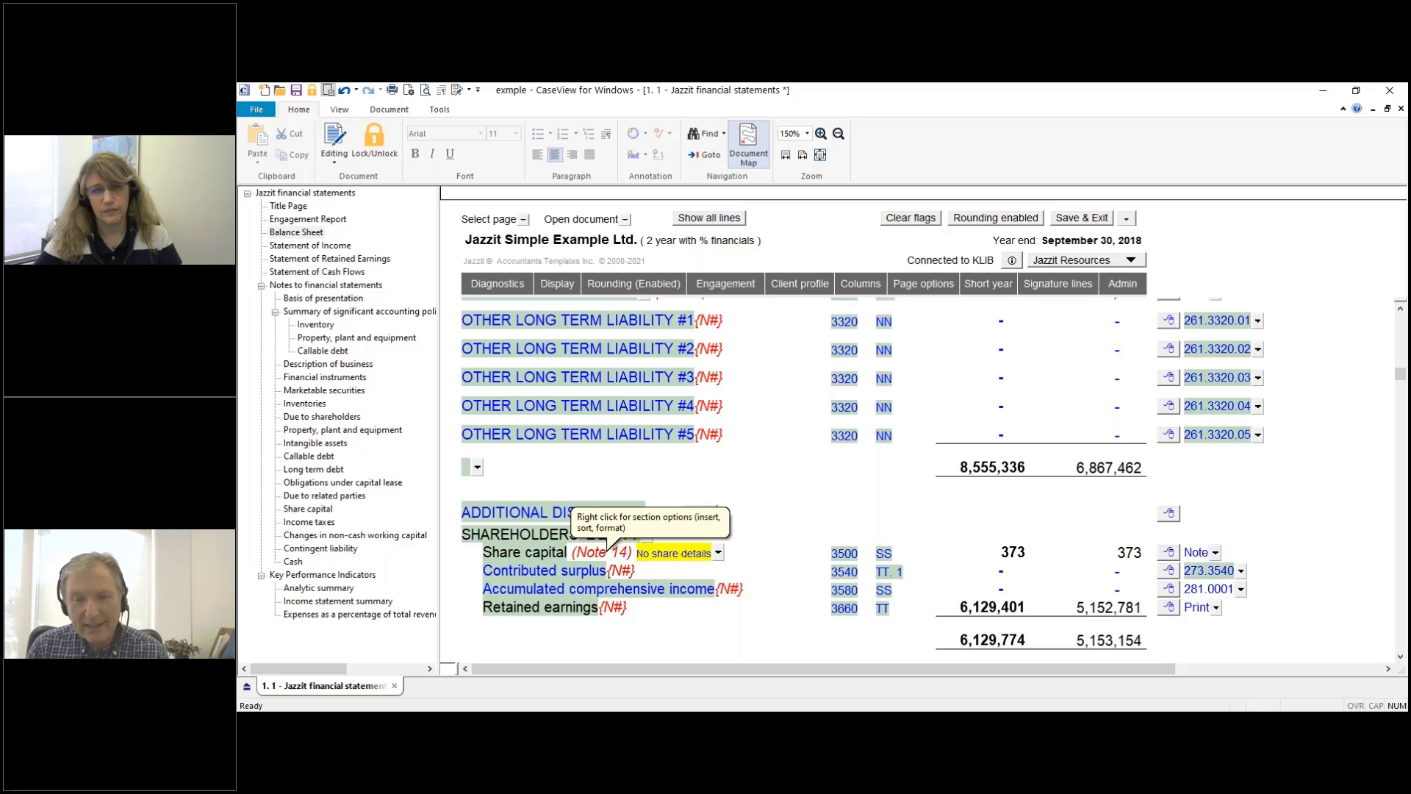
{"action": "left_click", "coordinate": [562, 552]}
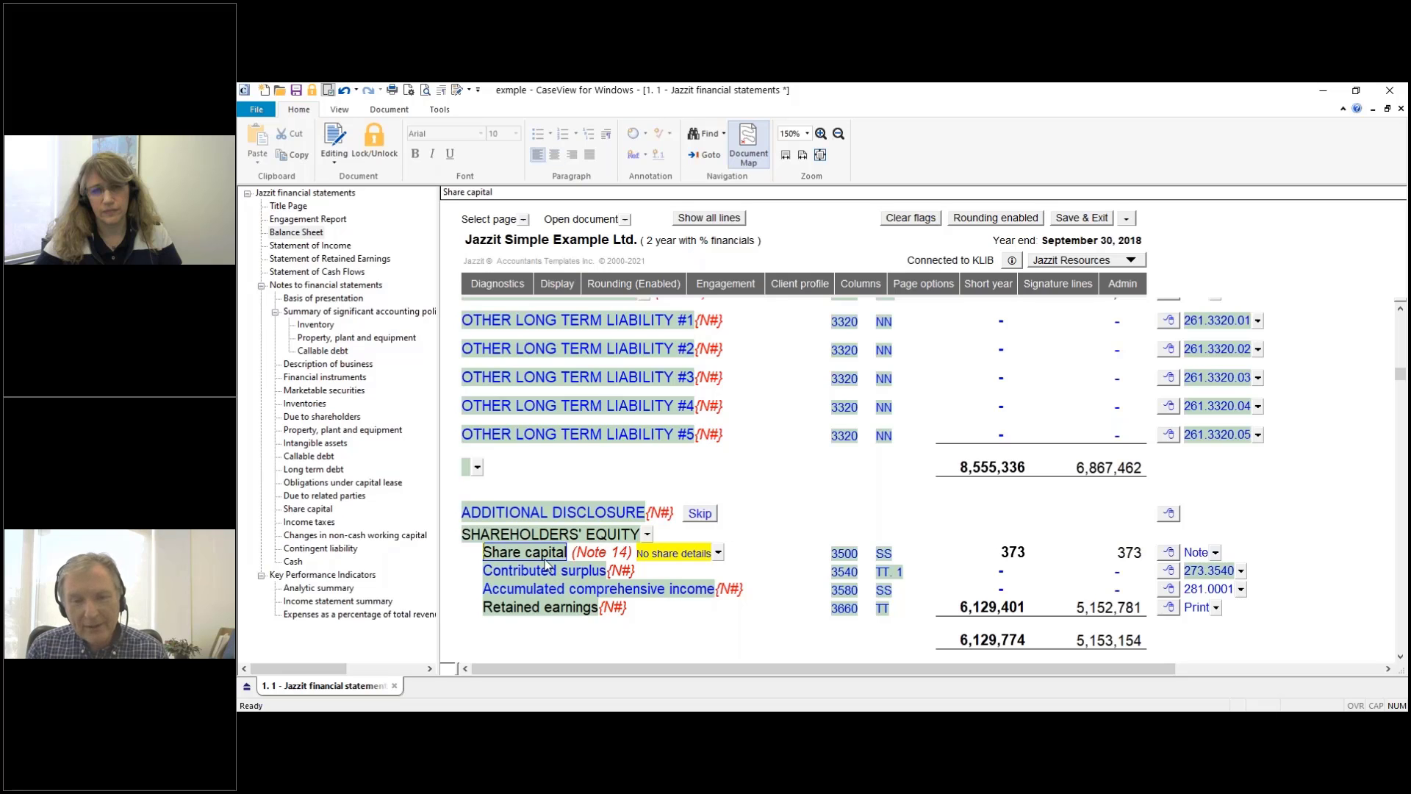
{"action": "key", "text": "ctrl+d"}
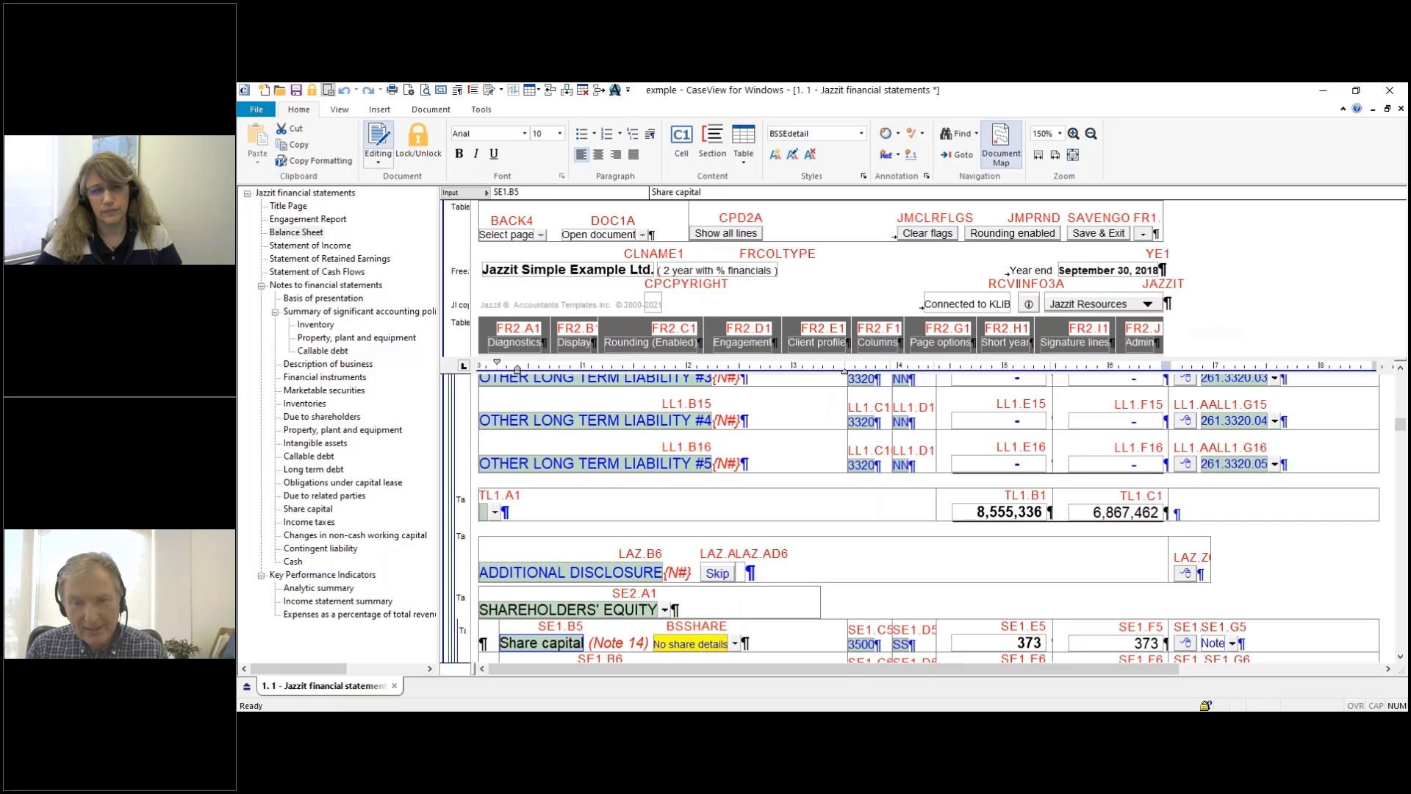
{"action": "key", "text": "Tab"}
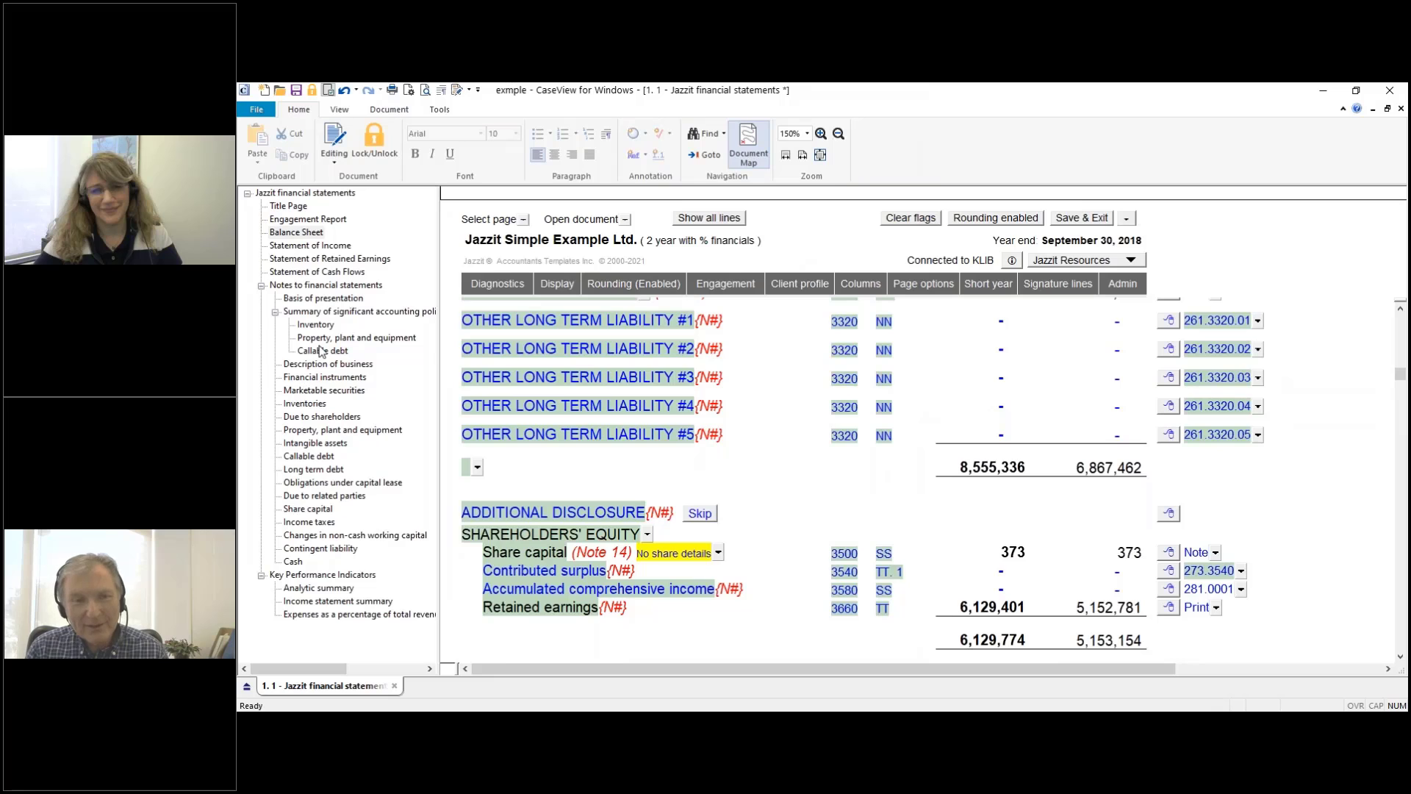
Step: Paste the copied (Note 14) reference after "See note" in the Basis of Presentation paragraph in design mode
{"action": "left_click", "coordinate": [317, 298]}
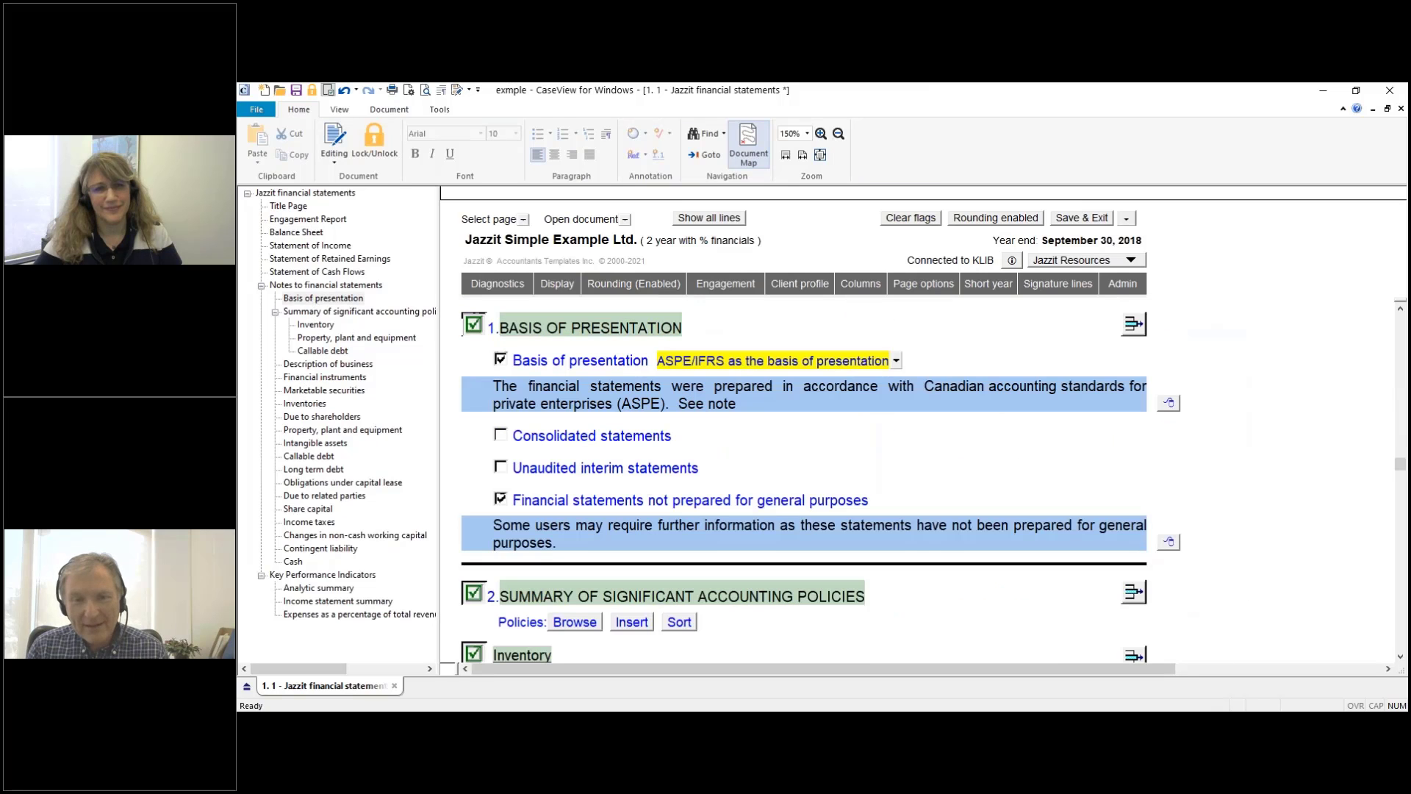
{"action": "key", "text": "ctrl+d"}
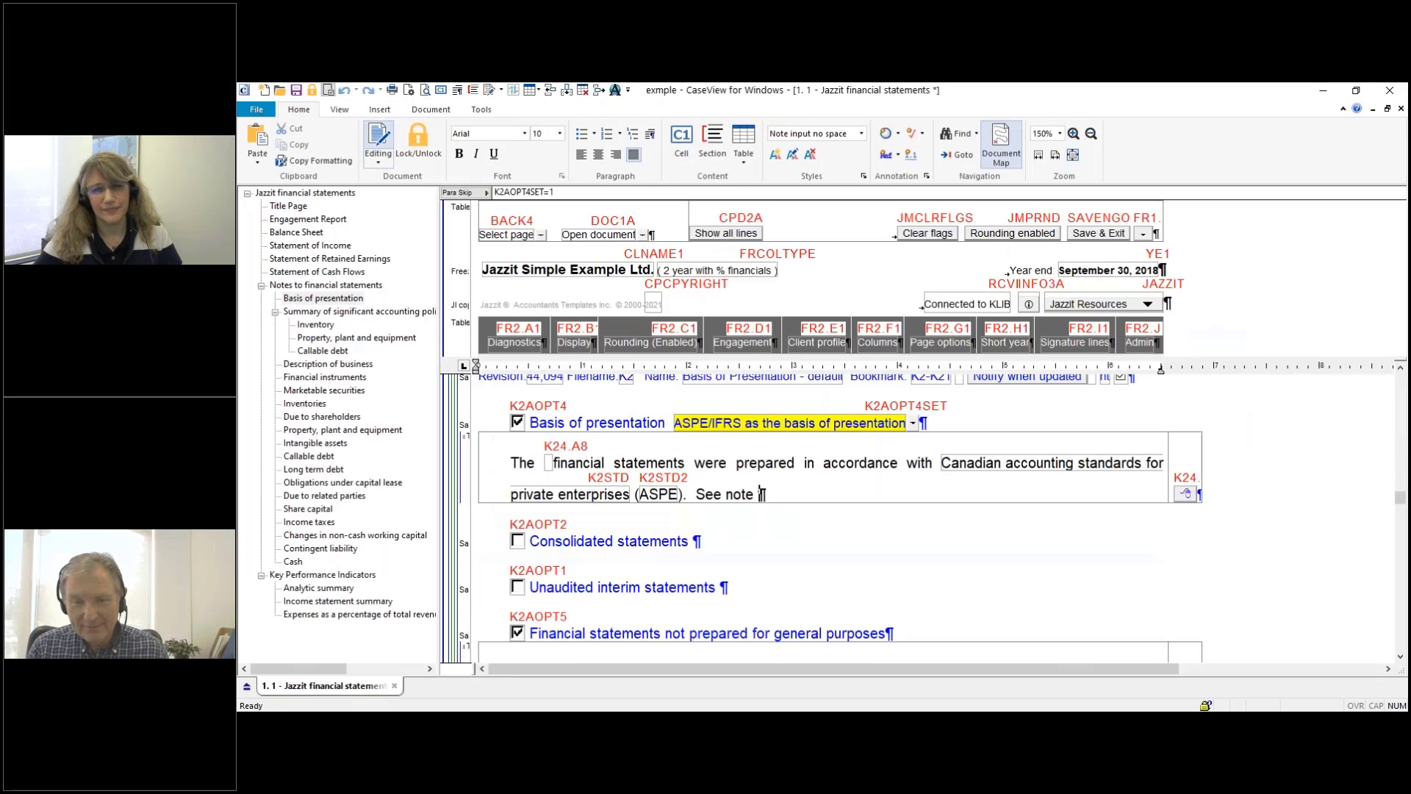
{"action": "type", "text": "(Note 14)"}
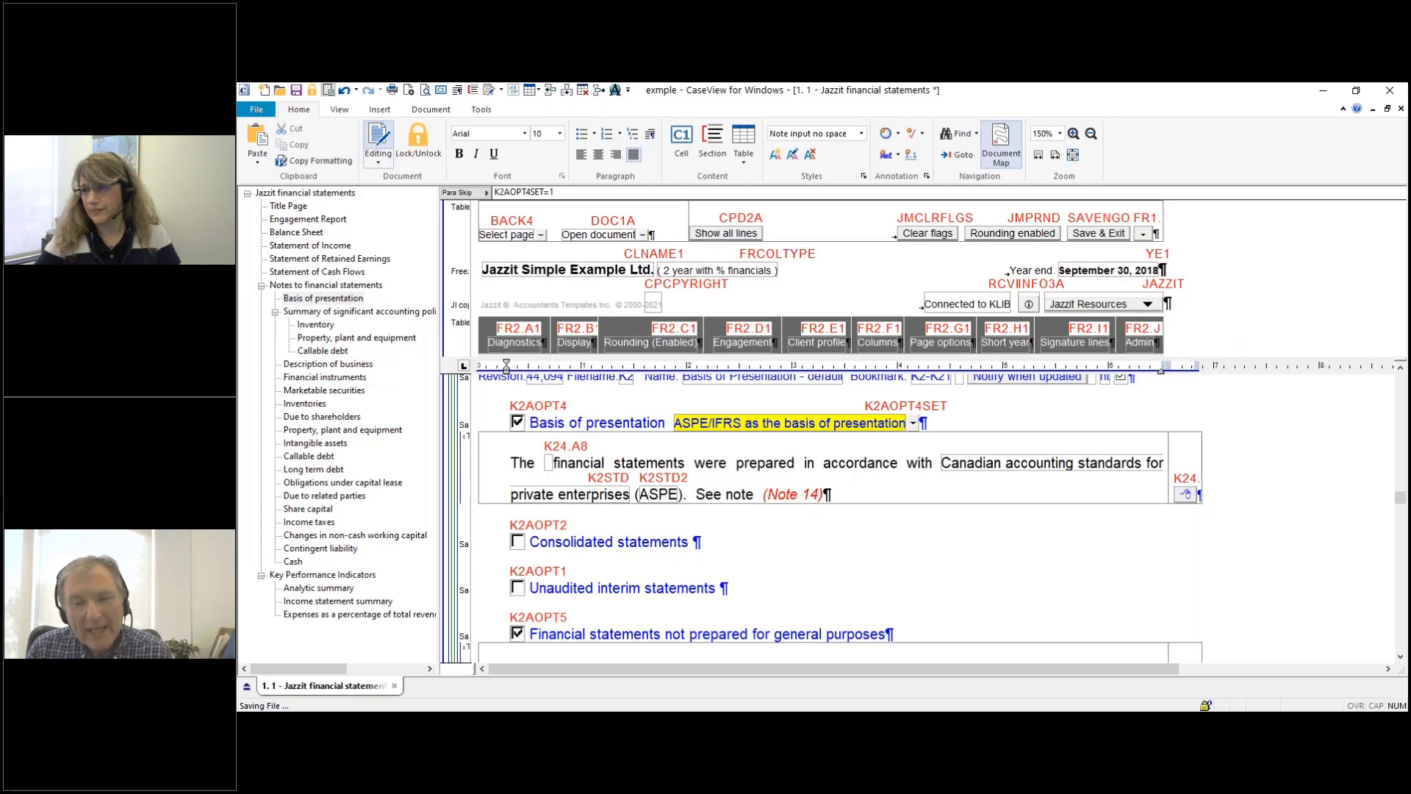
{"action": "right_click", "coordinate": [778, 497]}
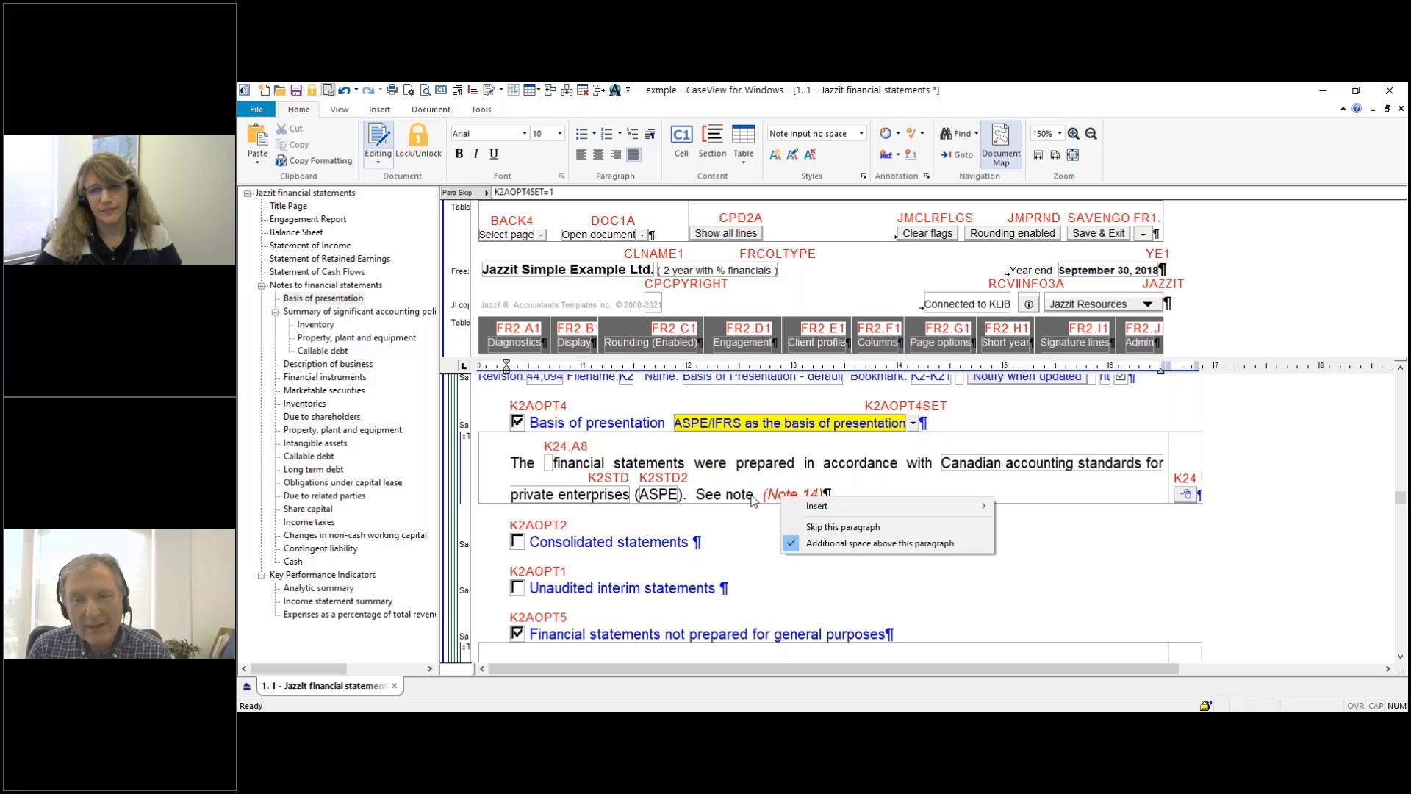
{"action": "key", "text": "Escape"}
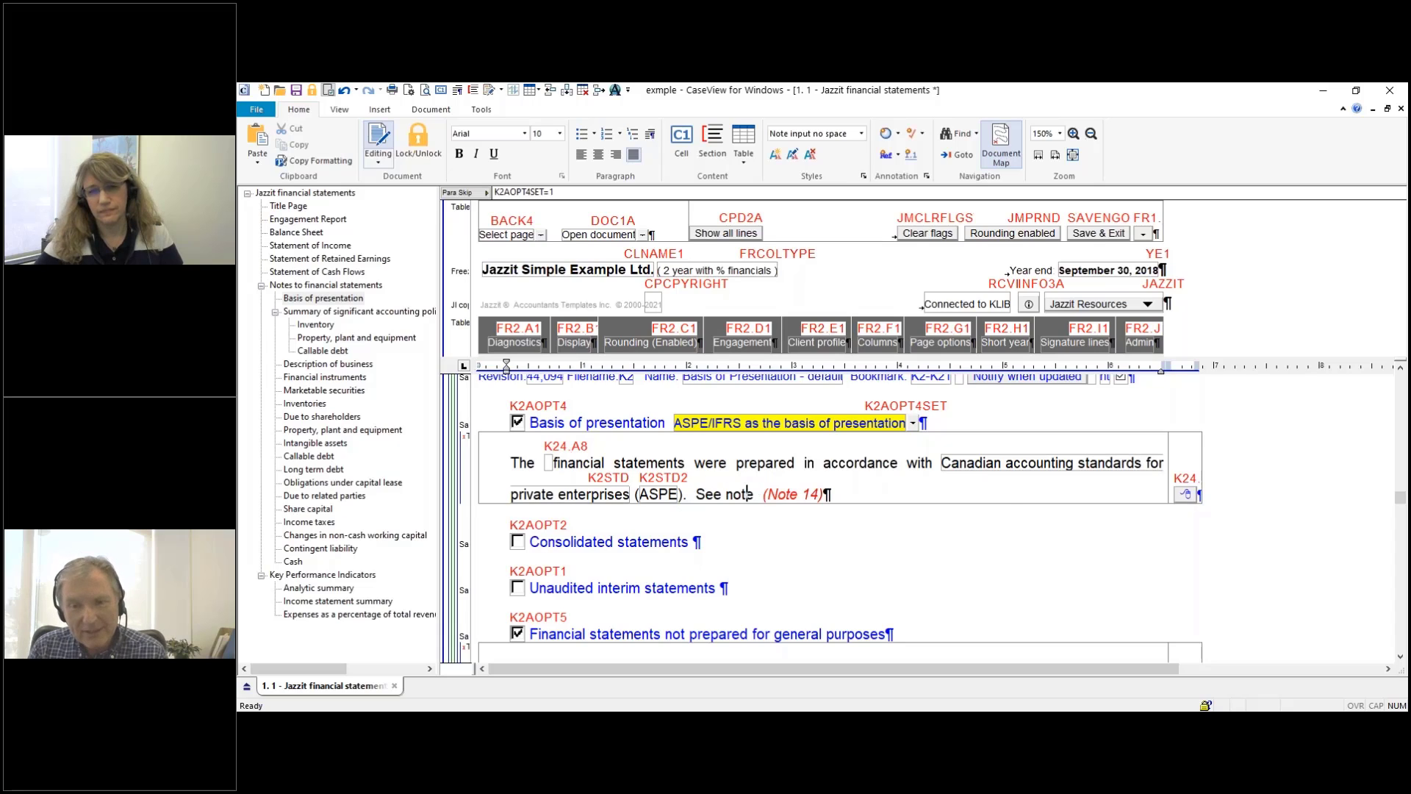
{"action": "right_click", "coordinate": [796, 497]}
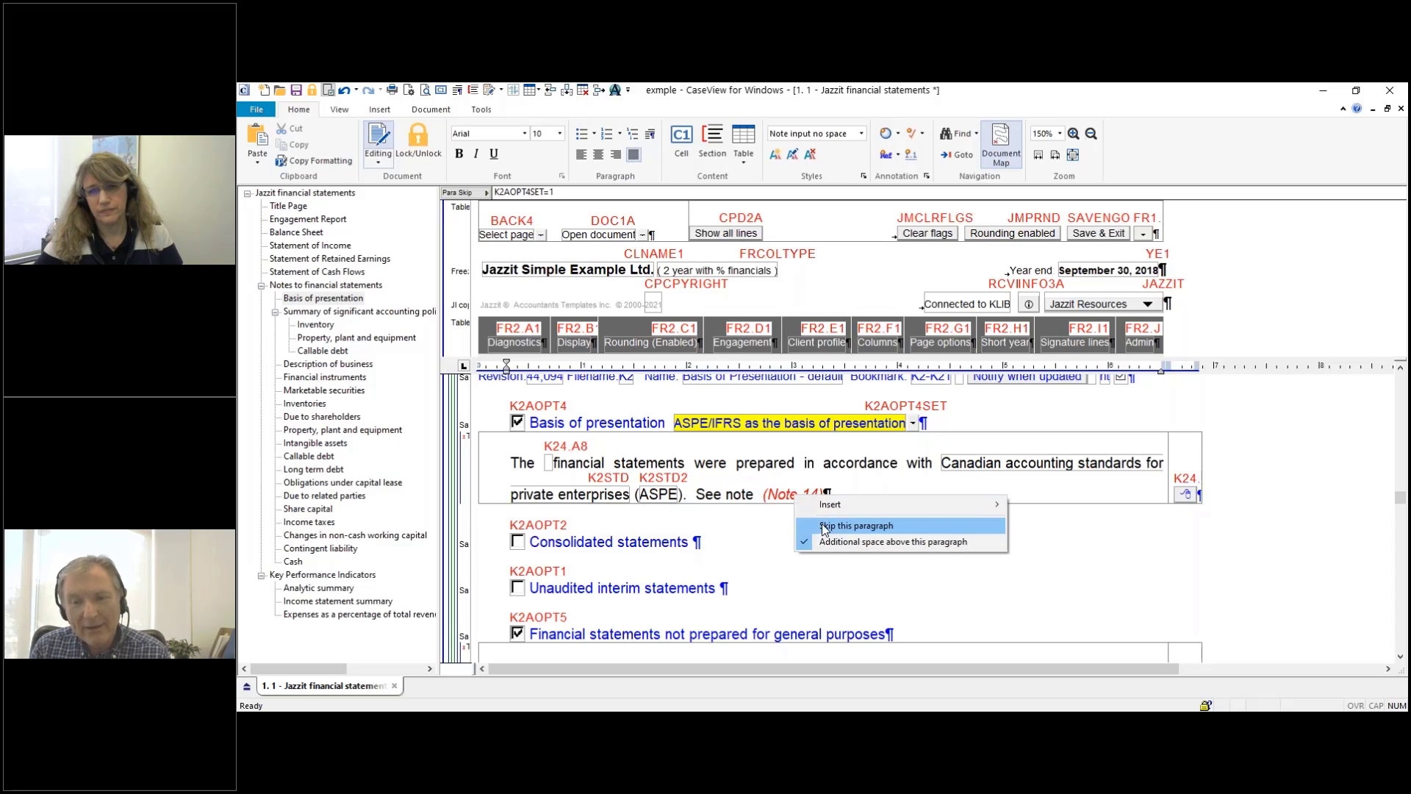
{"action": "left_click", "coordinate": [747, 492]}
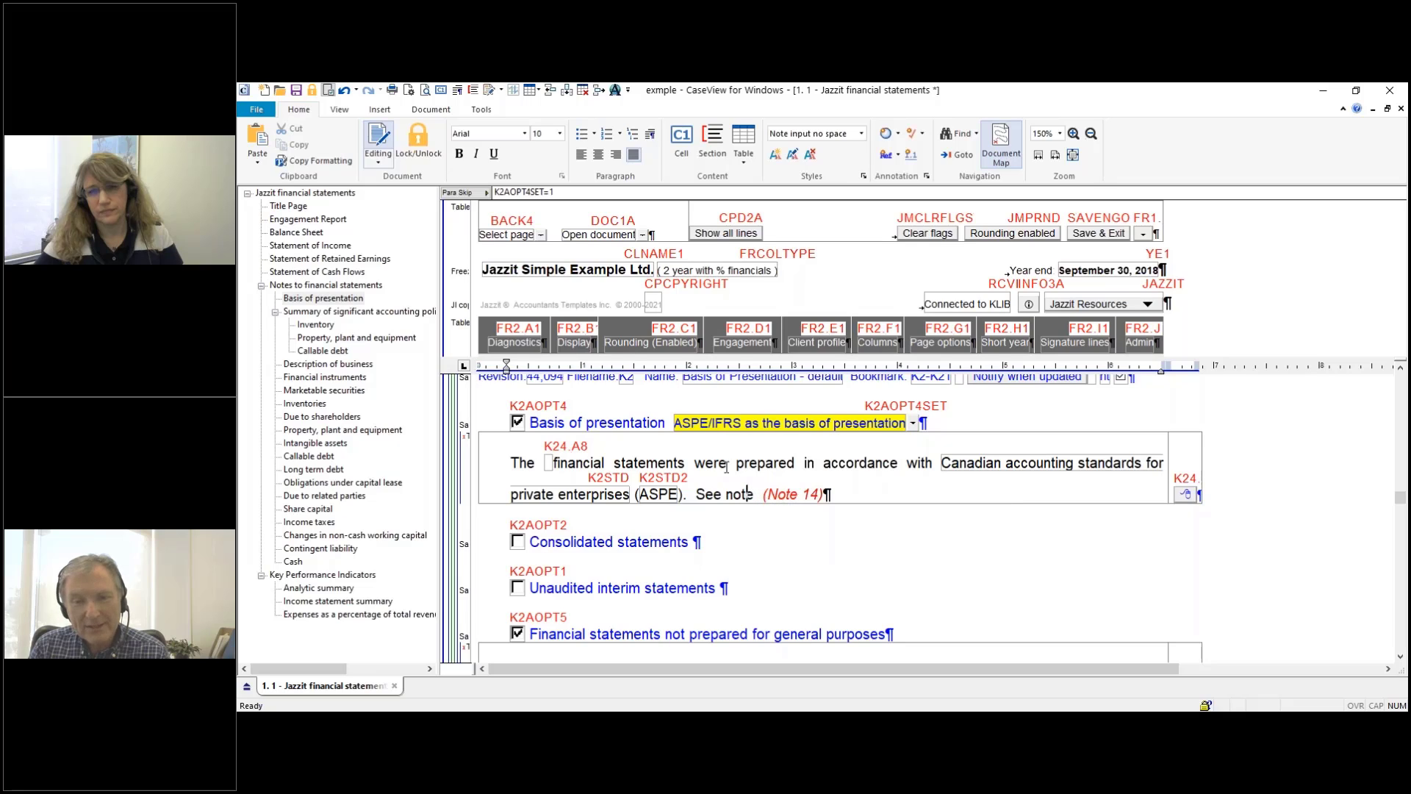